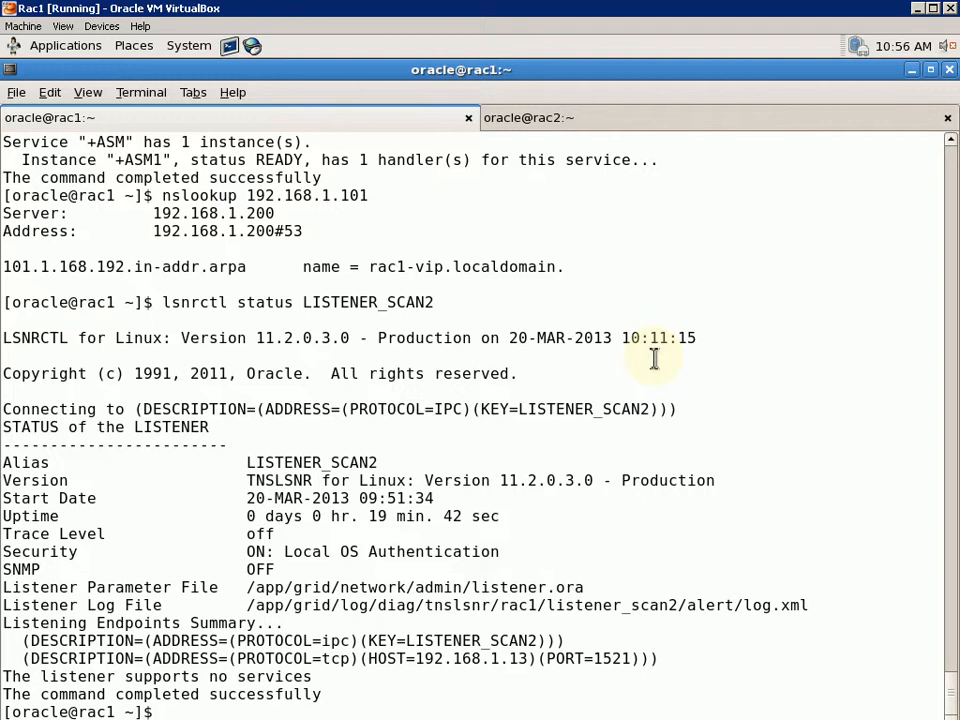
Run crsctl check cluster -all to confirm cluster services are online on rac1 and rac2
type("crsctl ch")
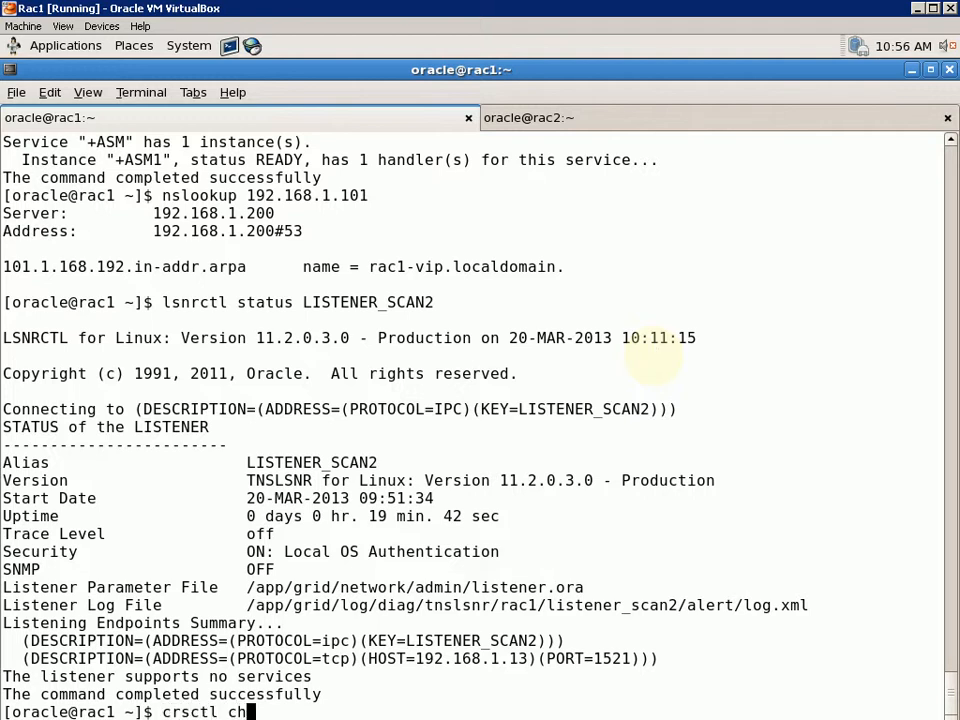
type("eck cluster -")
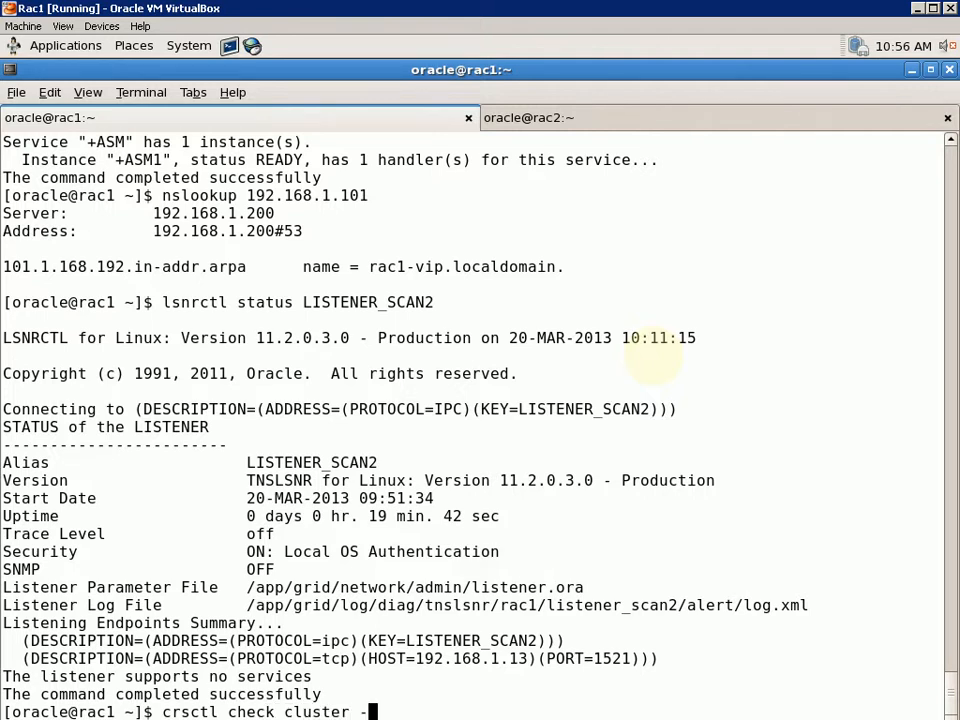
type("all")
key("Return")
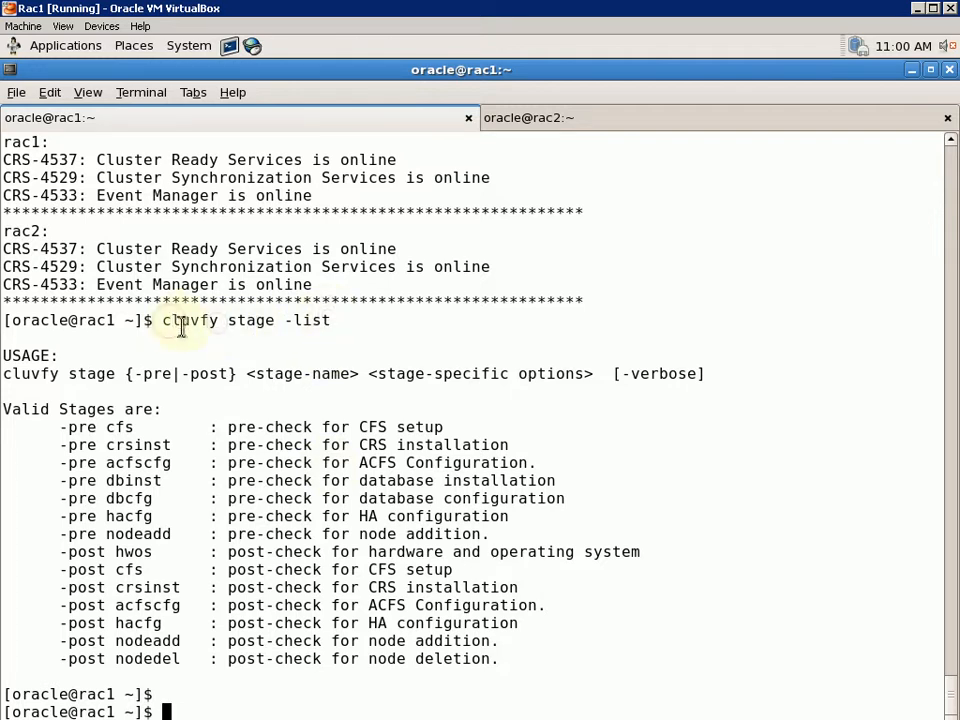
Set the Oracle environment to +ASM1 with . oraenv and print /etc/oratab
left_click_drag(165, 320, 336, 320)
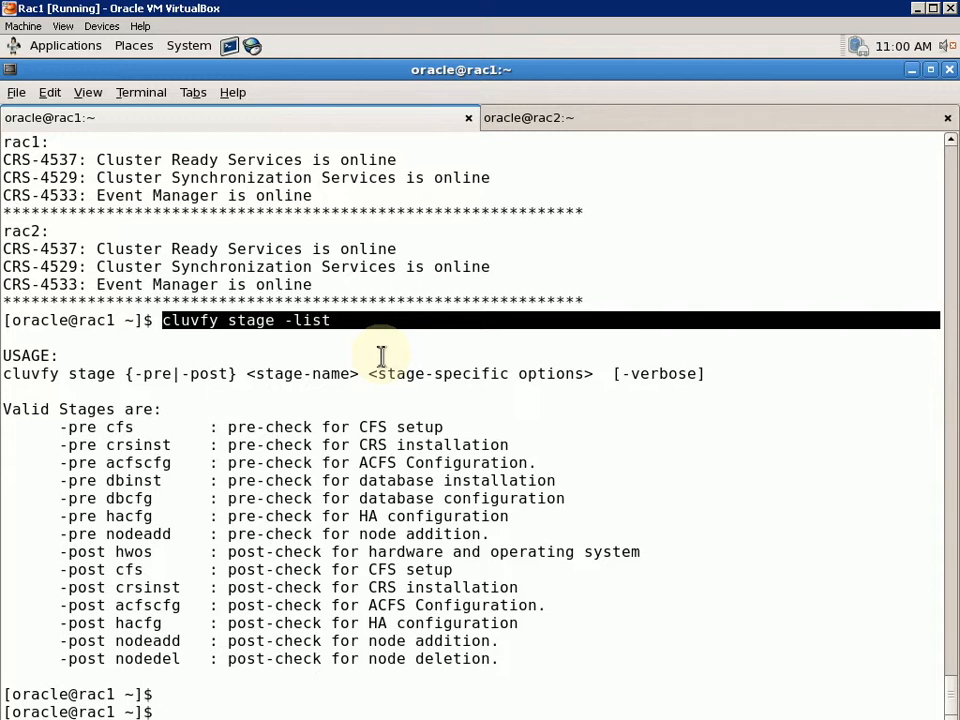
type(". oraenv")
key("Return")
type("+ASM1] ? +ASM1")
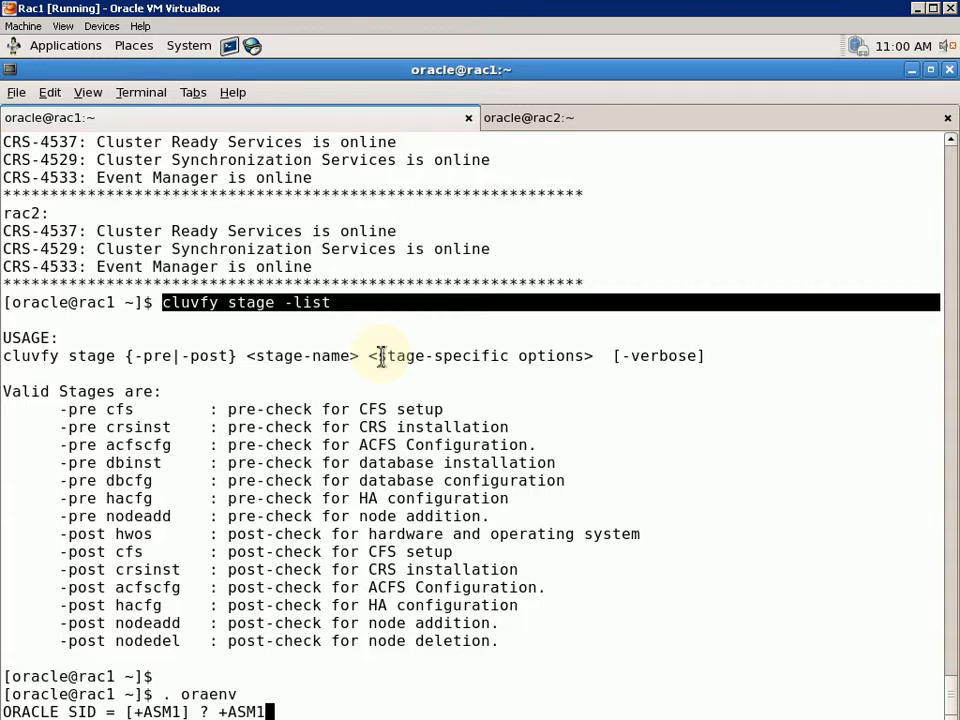
key("Return")
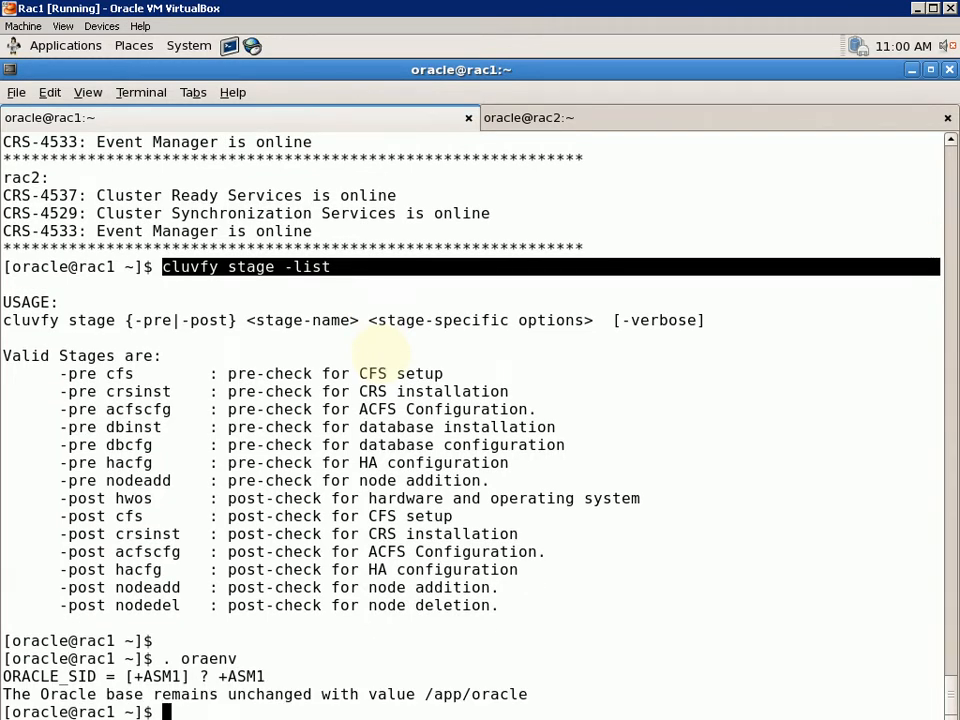
type("cat /et")
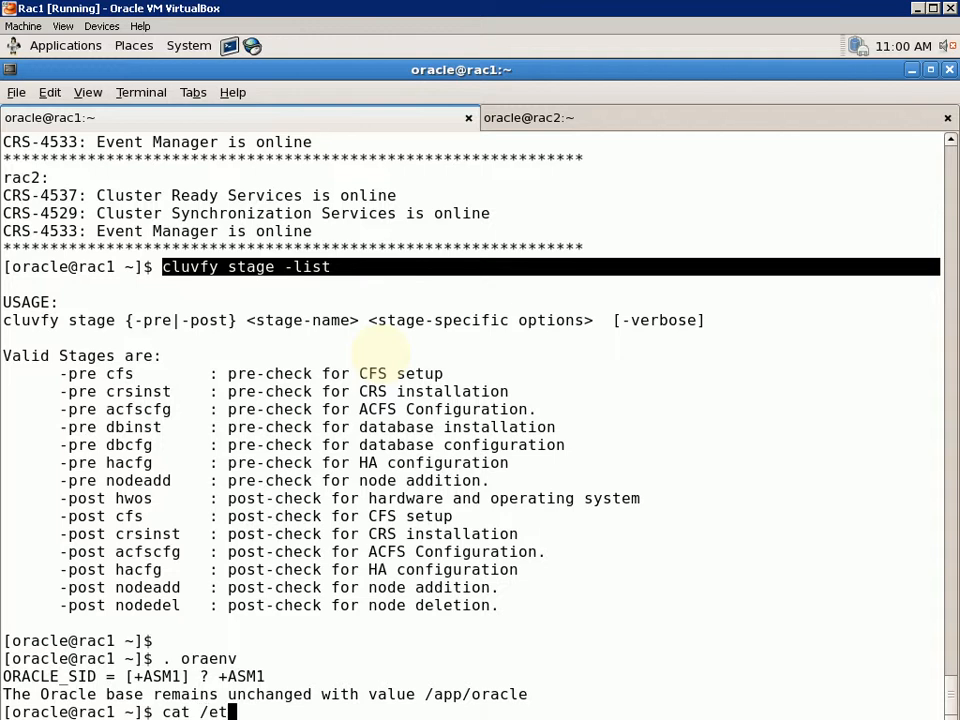
type("c/oratab")
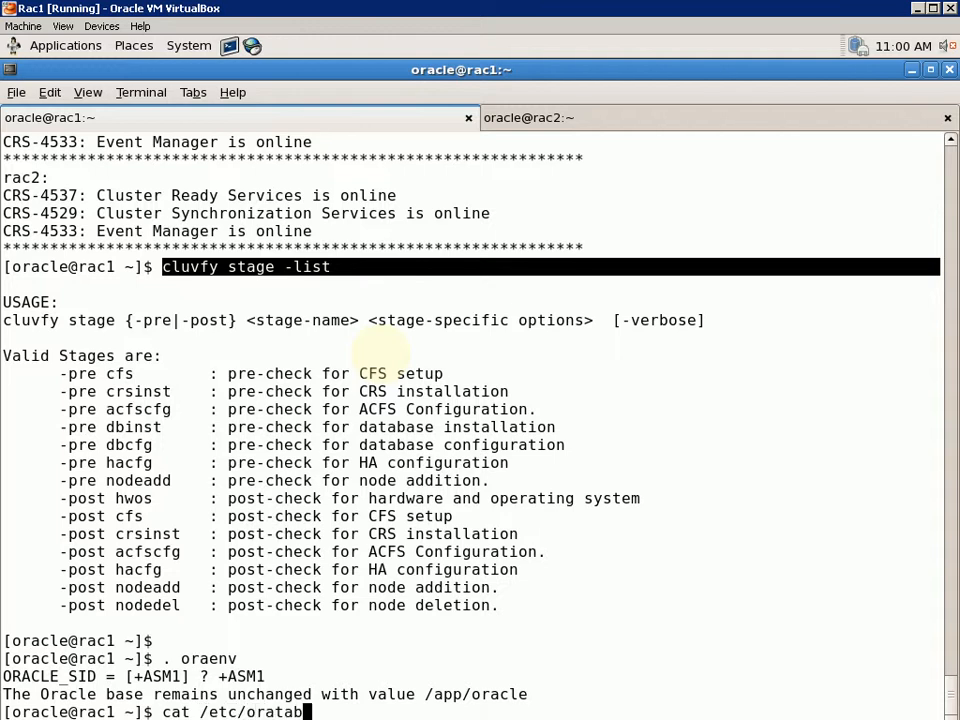
key("Return")
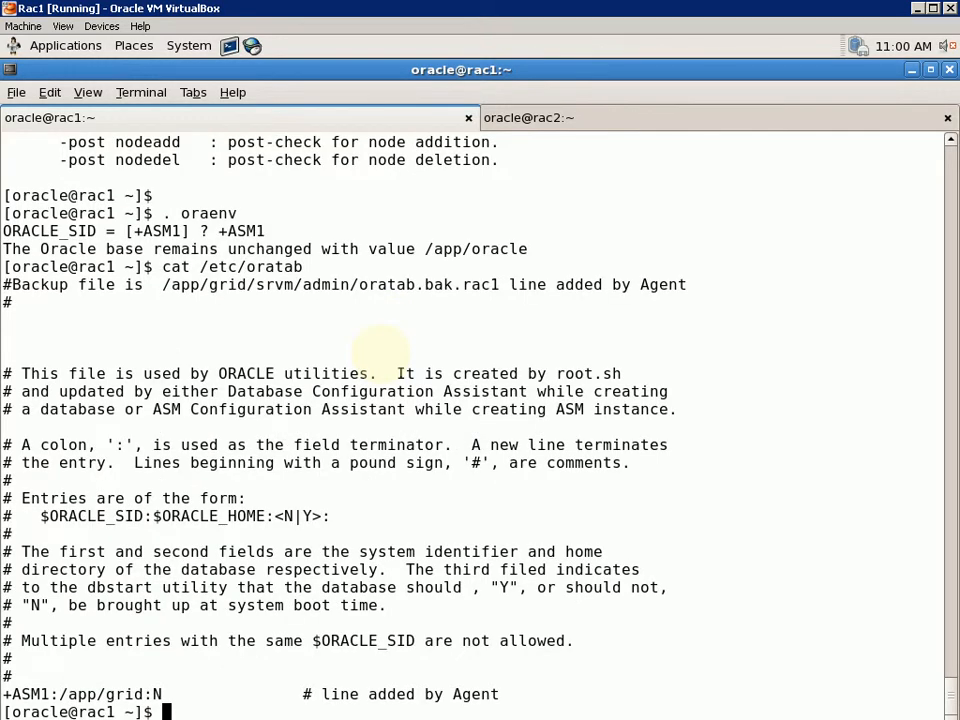
Rerun . oraenv with +ASM1 and bring back the cluvfy stage -list command
key("Up")
key("Up")
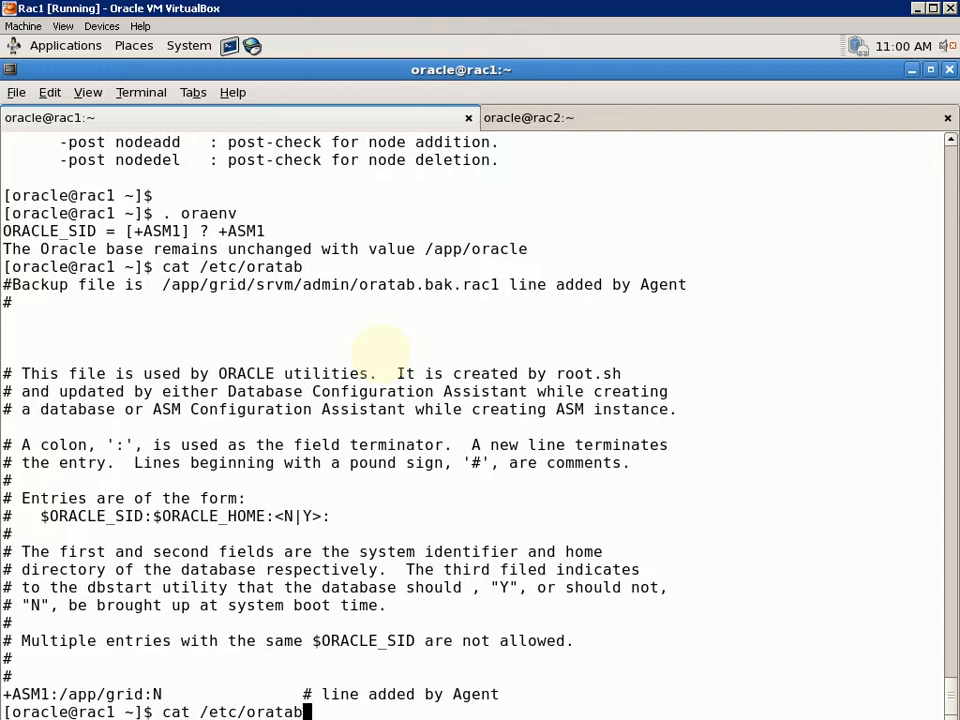
key("Return")
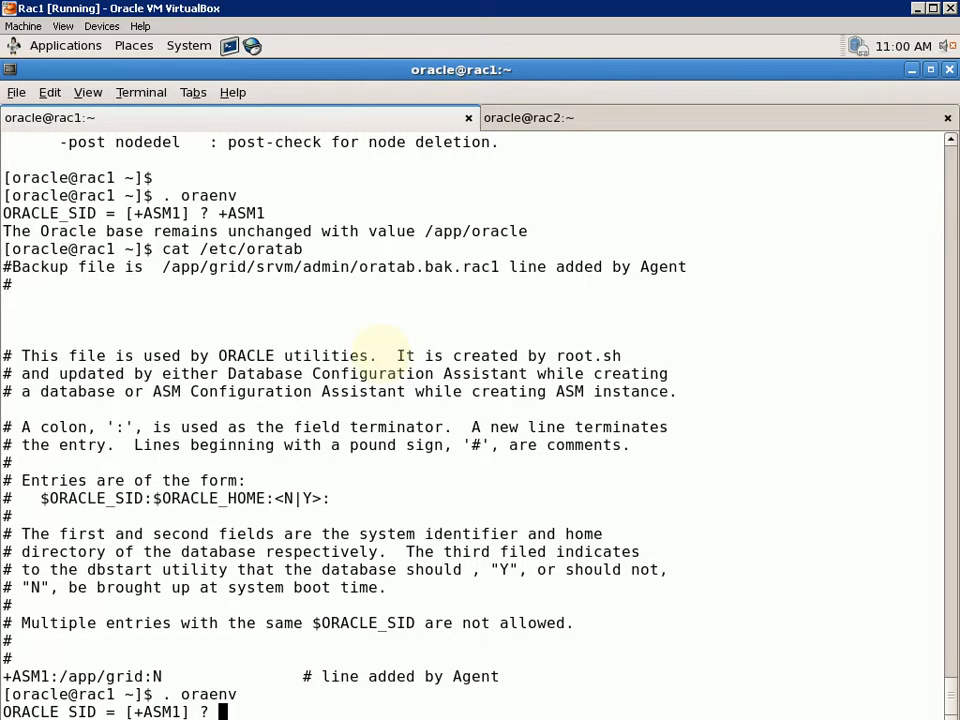
type("+ASM1")
key("Return")
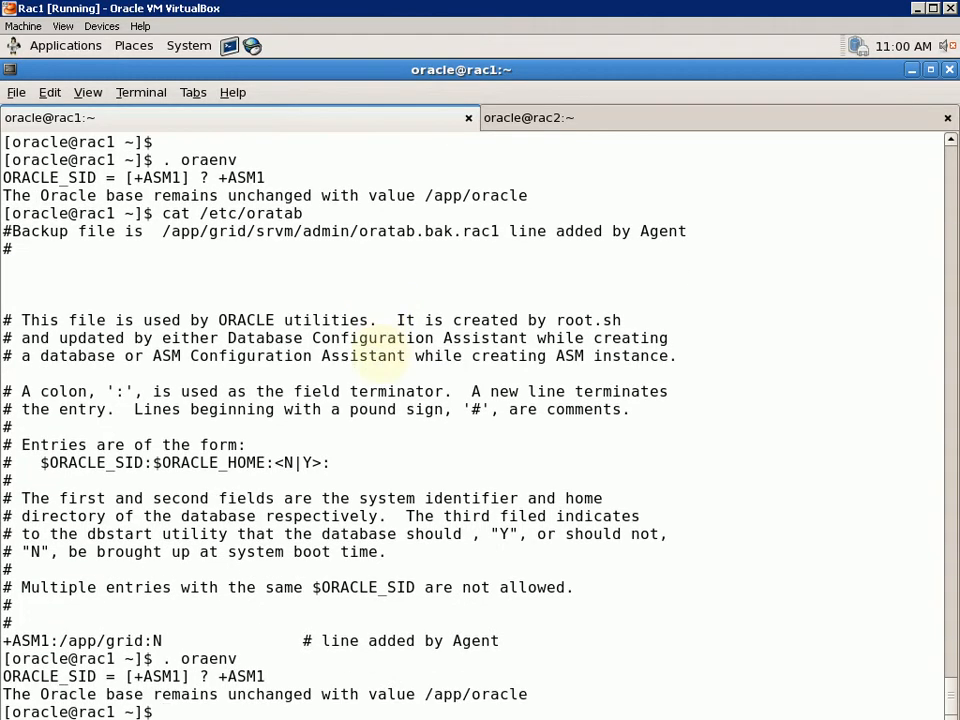
key("Up")
key("Up")
key("Up")
key("Up")
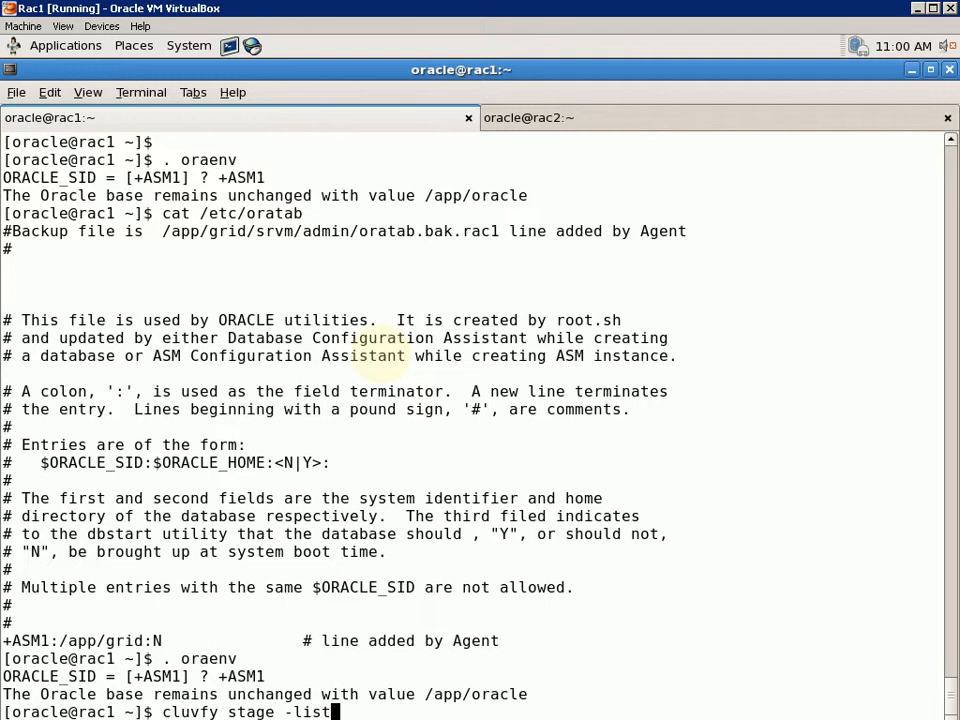
Rerun cluvfy stage -list and highlight the -pre dbinst, -post hwos, -post crsinst and -pre crsinst stages
key("Return")
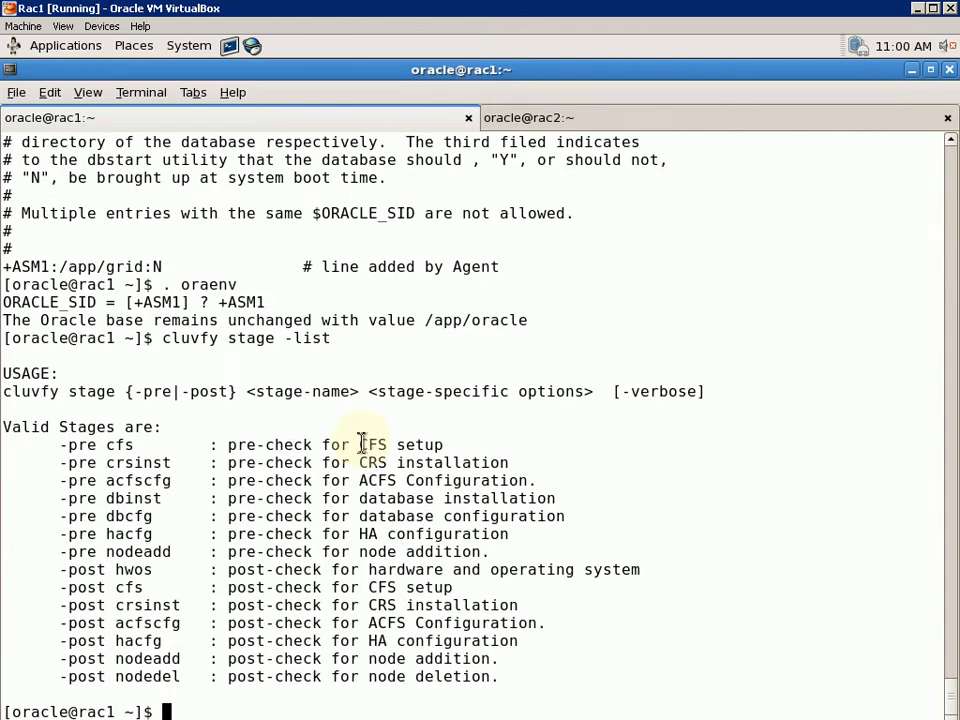
left_click_drag(68, 498, 566, 500)
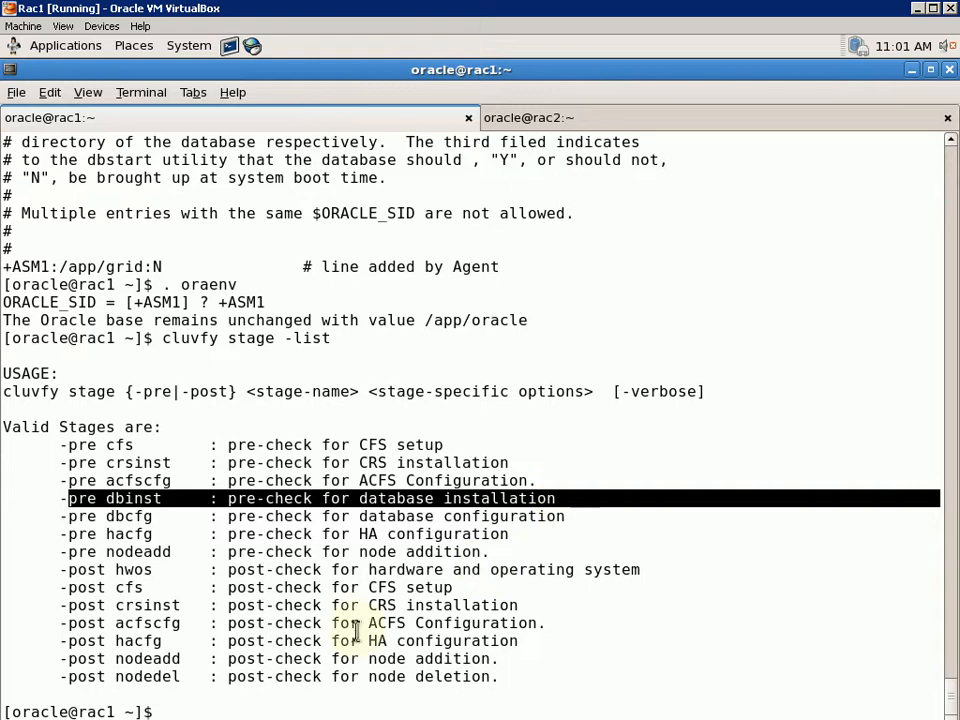
left_click_drag(106, 570, 343, 589)
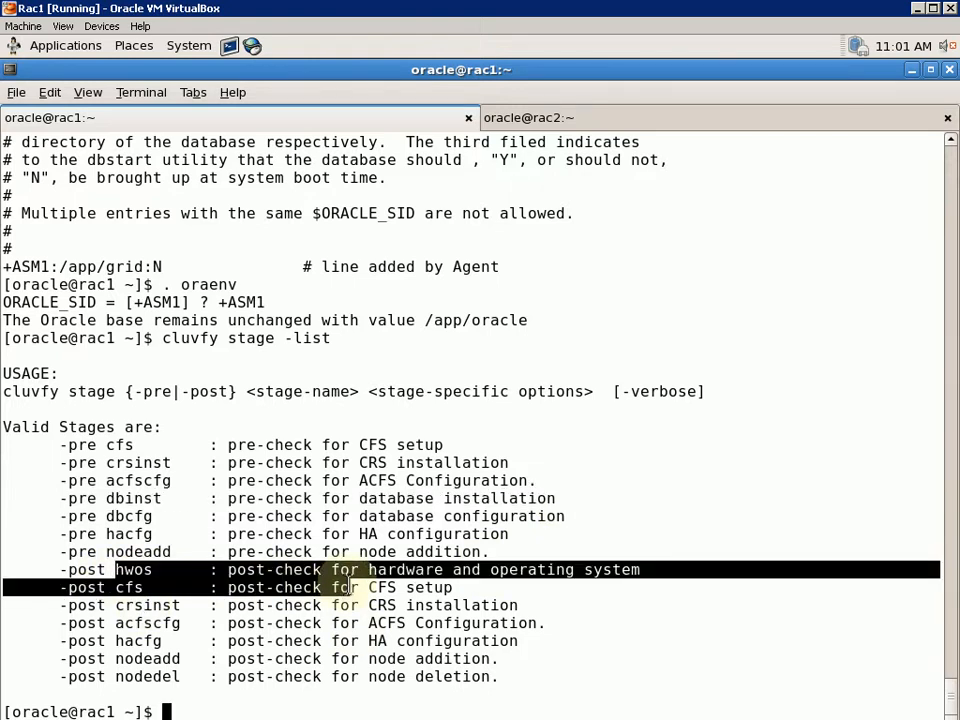
left_click(246, 611)
left_click_drag(102, 605, 212, 605)
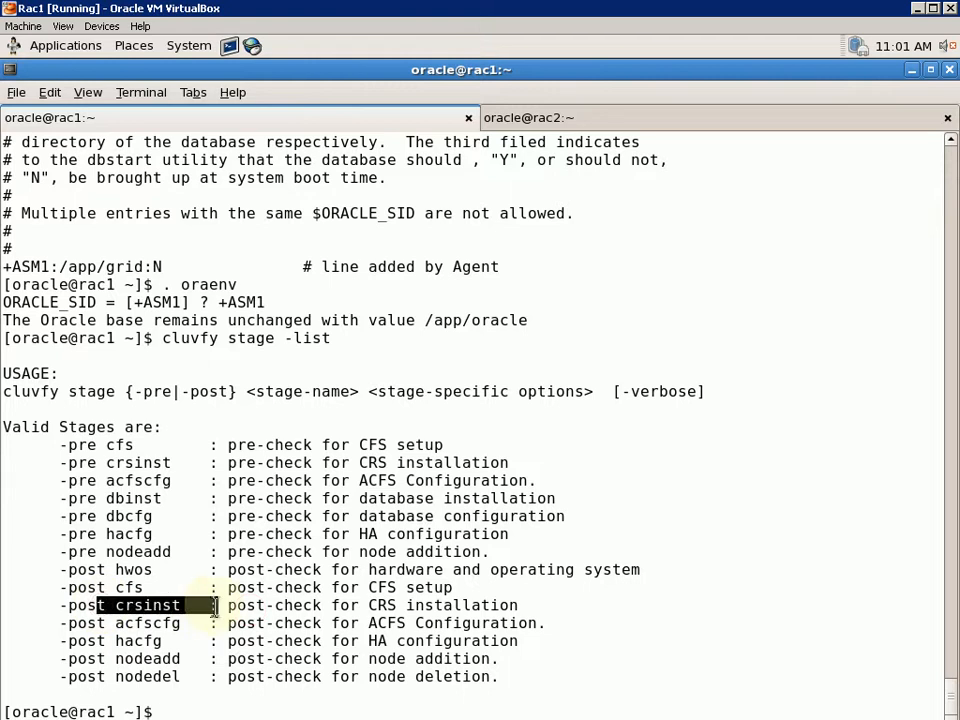
left_click(212, 605)
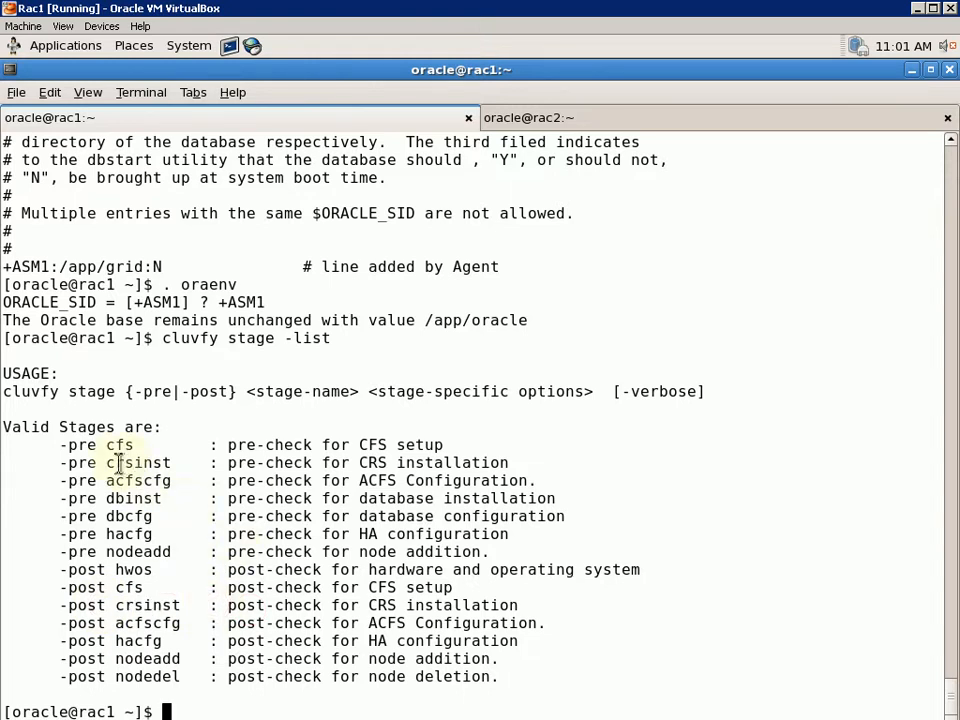
left_click_drag(106, 463, 252, 447)
left_click(226, 528)
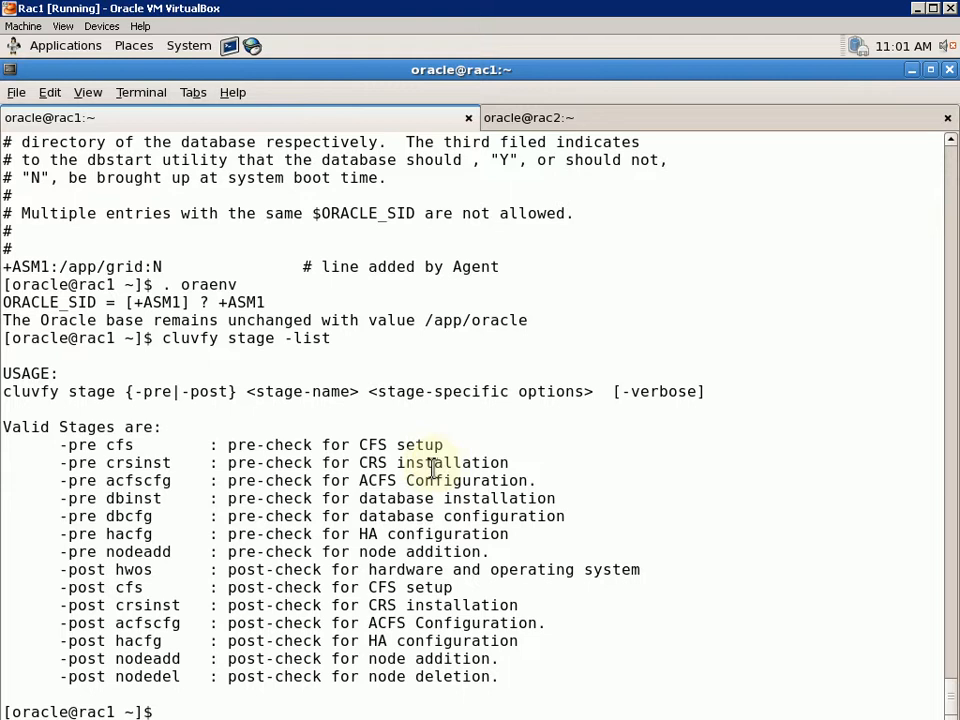
mouse_move(396, 463)
left_mouse_down()
mouse_move(338, 465)
mouse_move(406, 483)
left_mouse_up()
left_click(339, 482)
left_click(391, 507)
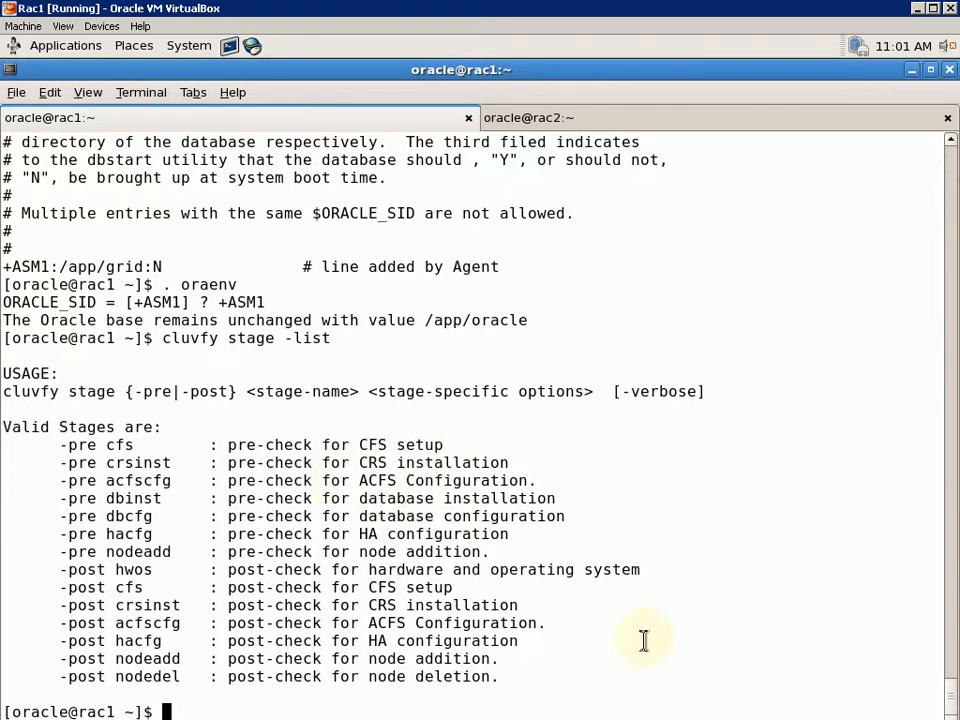
Edit the recalled command into cluvfy stage -pre dbinst
key("Up")
key("BackSpace")
key("BackSpace")
key("BackSpace")
key("BackSpace")
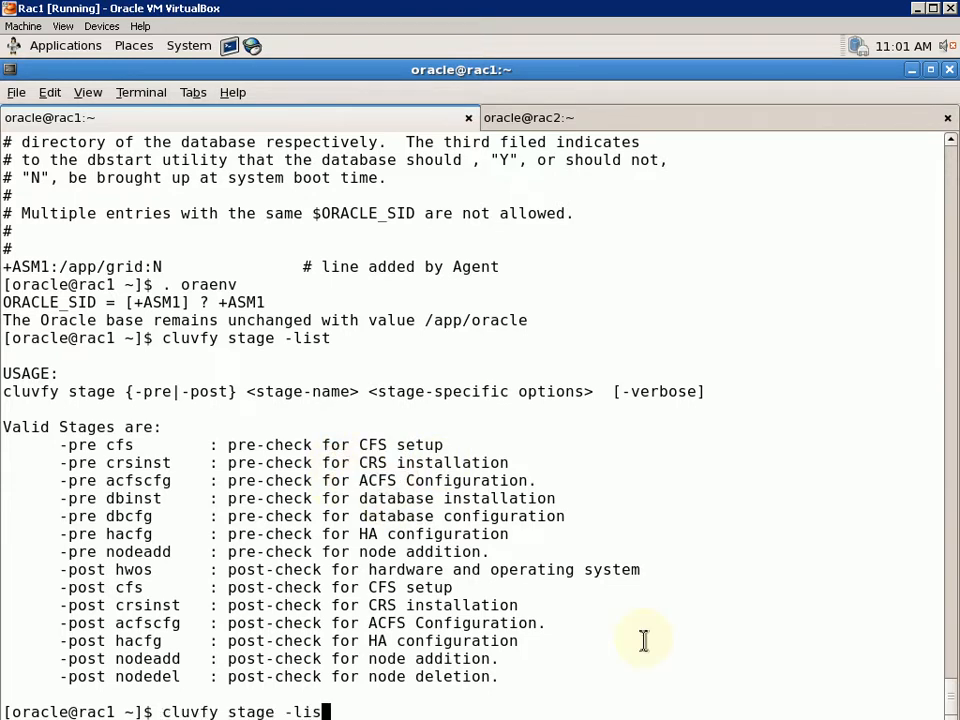
type("pre dbinsta")
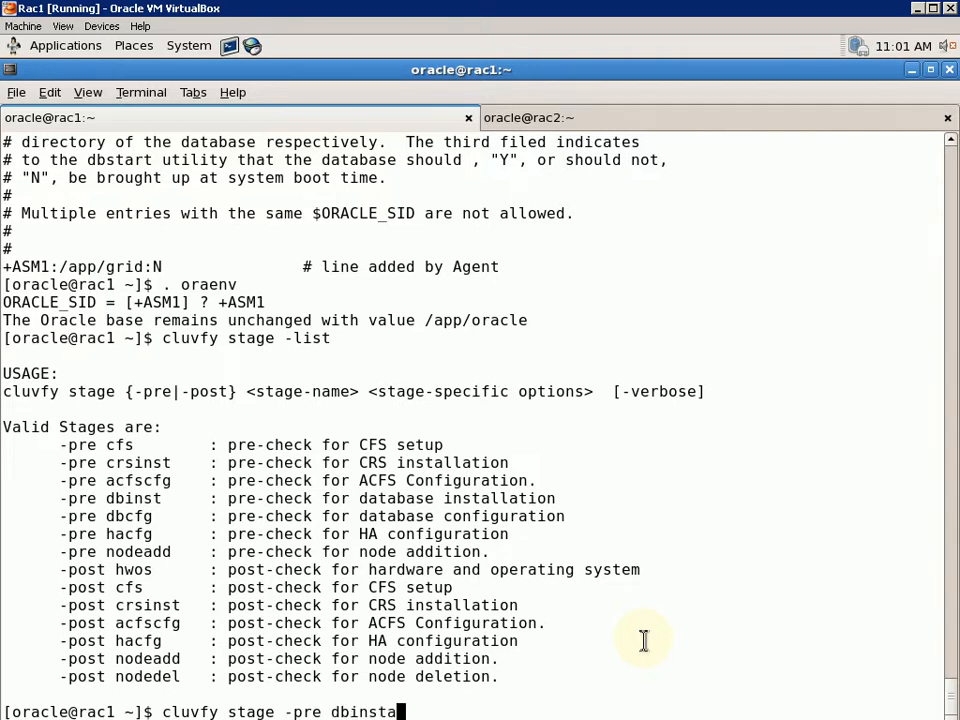
key("BackSpace")
key("BackSpace")
Show the cluvfy stage -pre dbinst usage and highlight its options
key("Return")
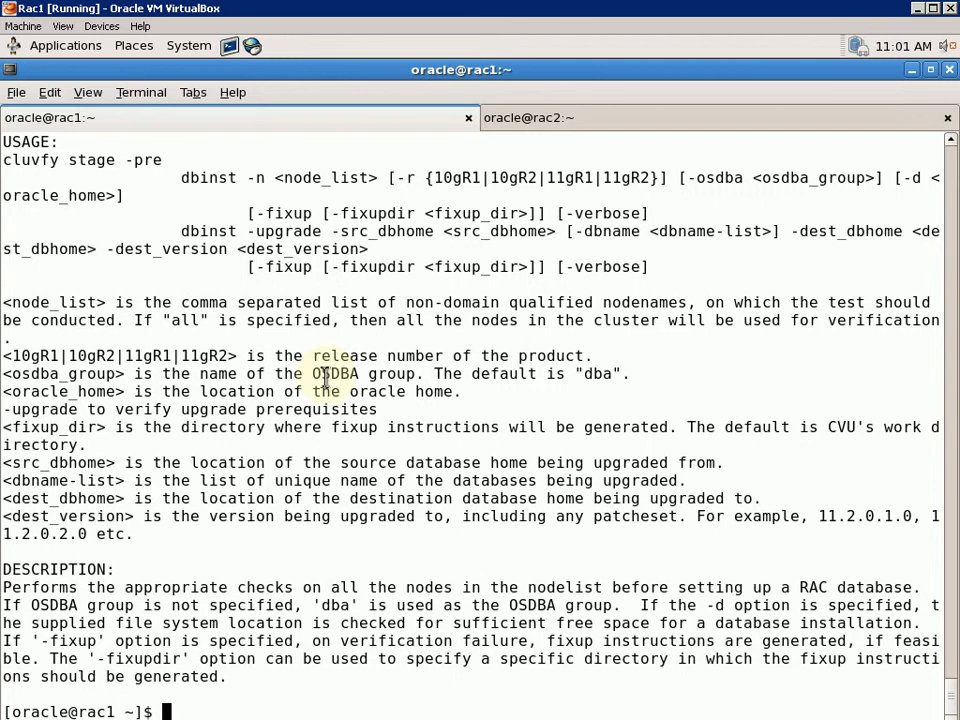
mouse_move(182, 189)
left_mouse_down()
mouse_move(276, 204)
mouse_move(182, 171)
mouse_move(189, 176)
left_mouse_up()
left_click(202, 186)
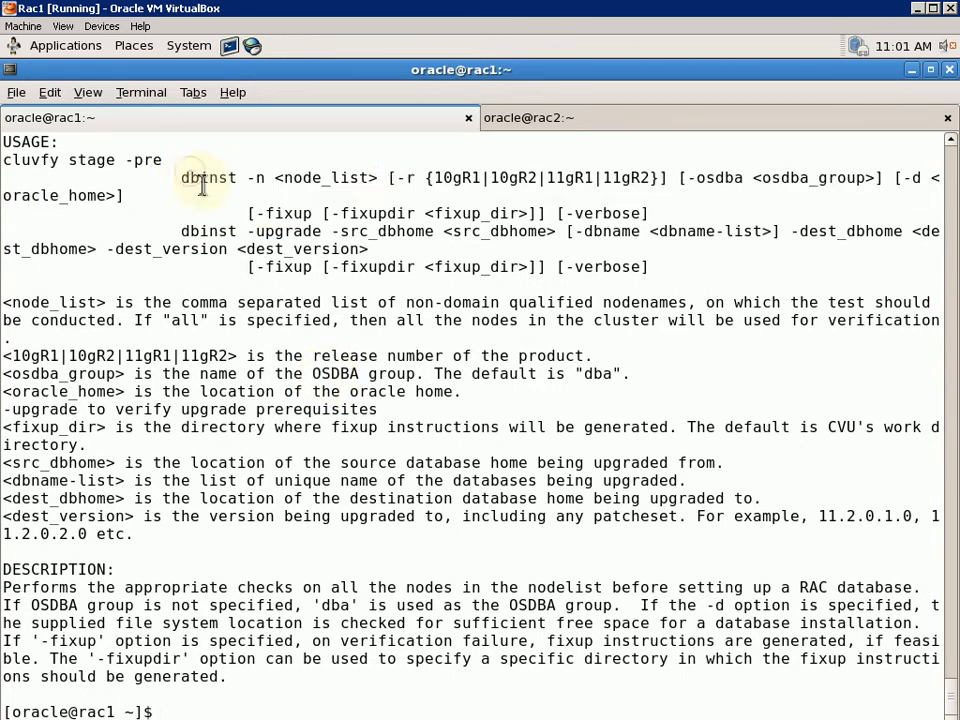
left_click_drag(390, 178, 884, 177)
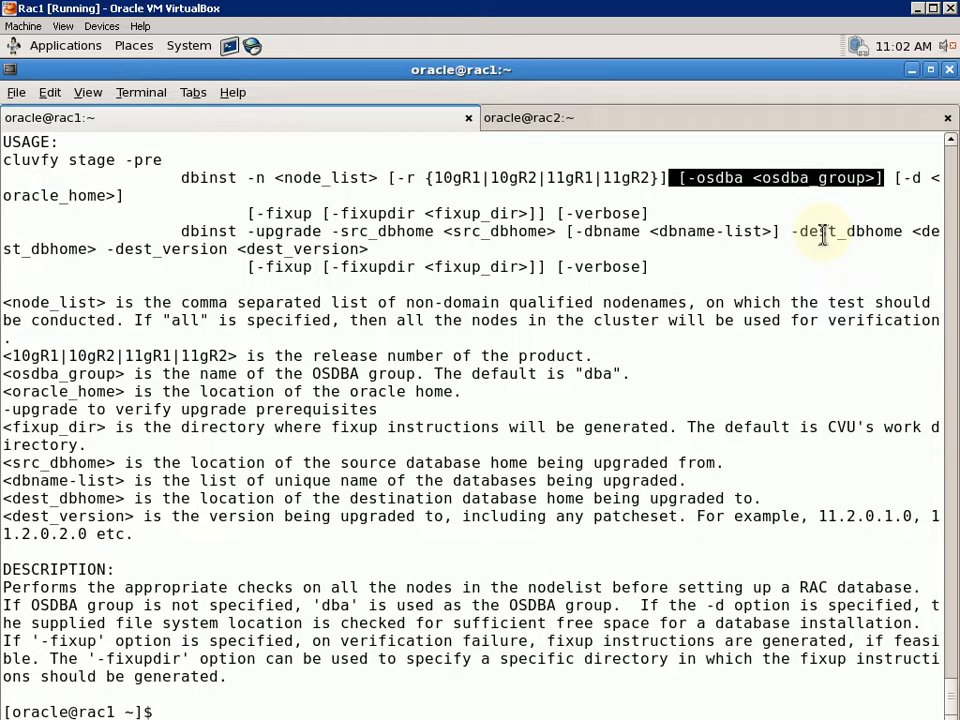
key("Up")
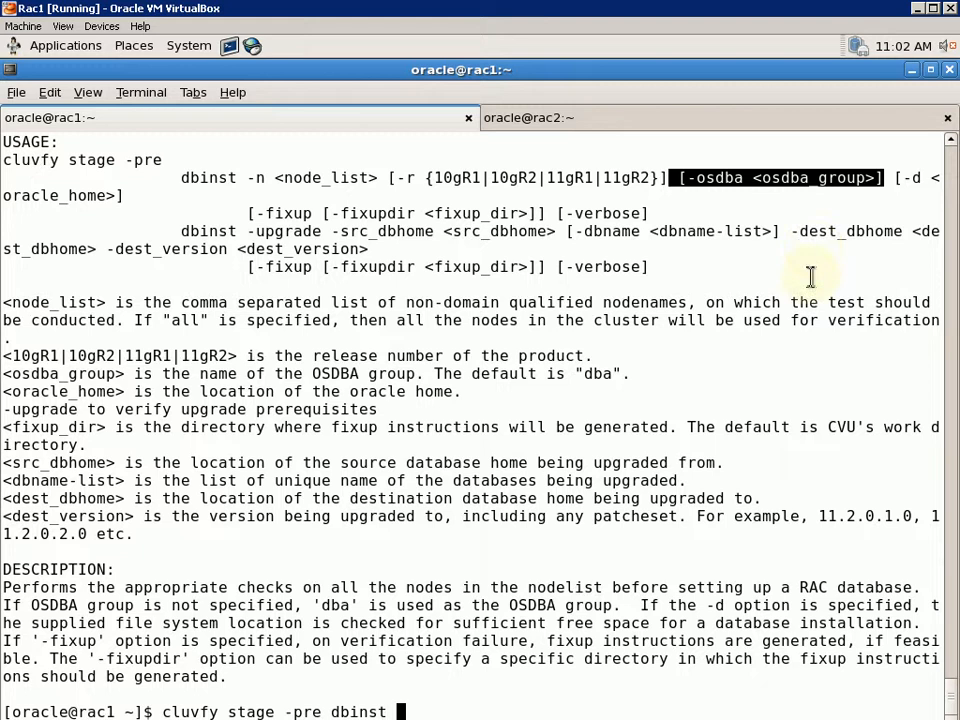
Run cluvfy stage -pre dbinst -n rac1,rac2 -r 11gR2 -osdba dba, without the -d /app/oracle path
type("-n rac1,rac2")
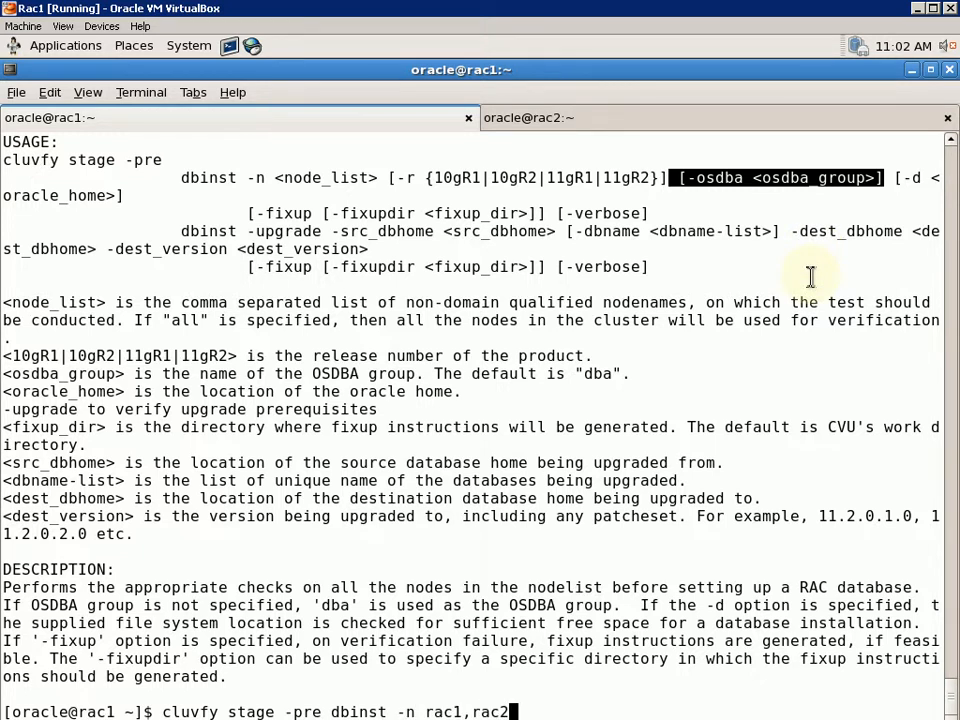
type(" -r 11gR2 -osdb")
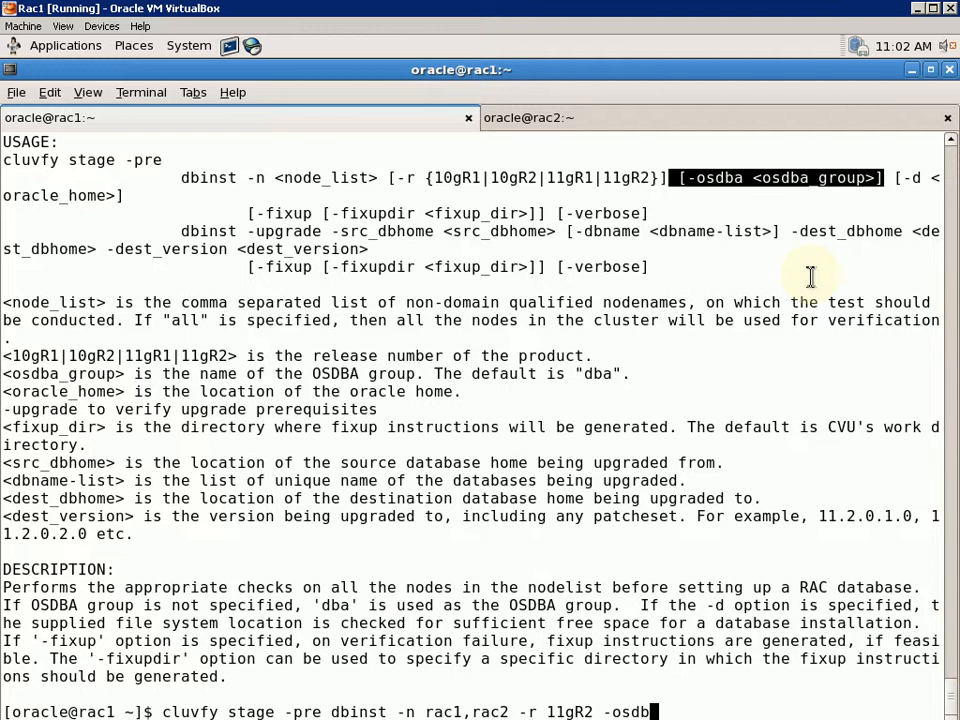
type("a dba -d")
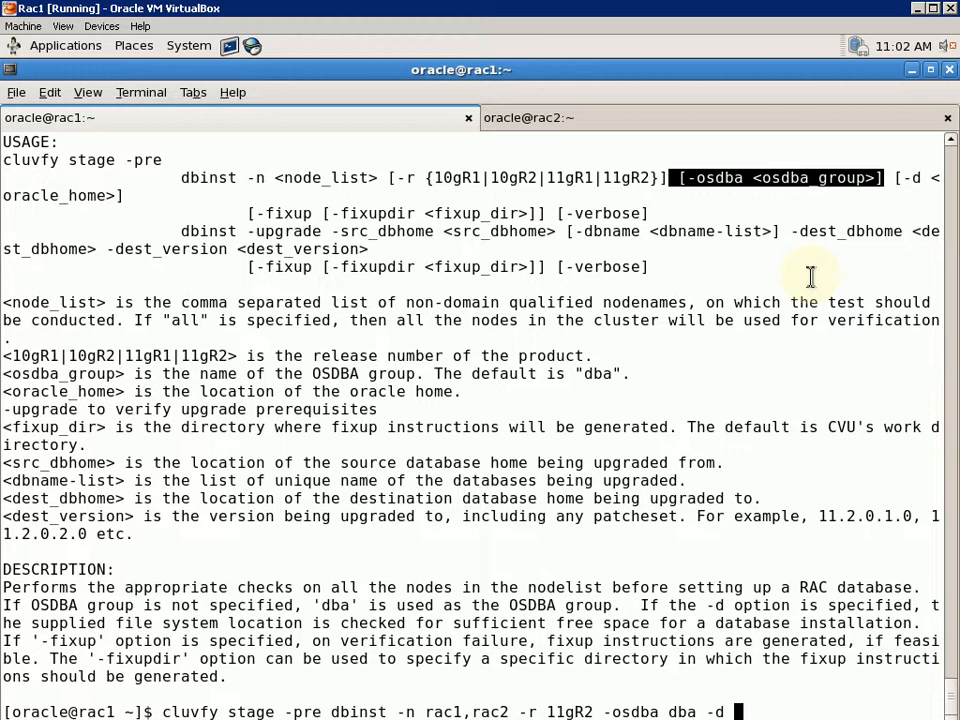
type(" /app/")
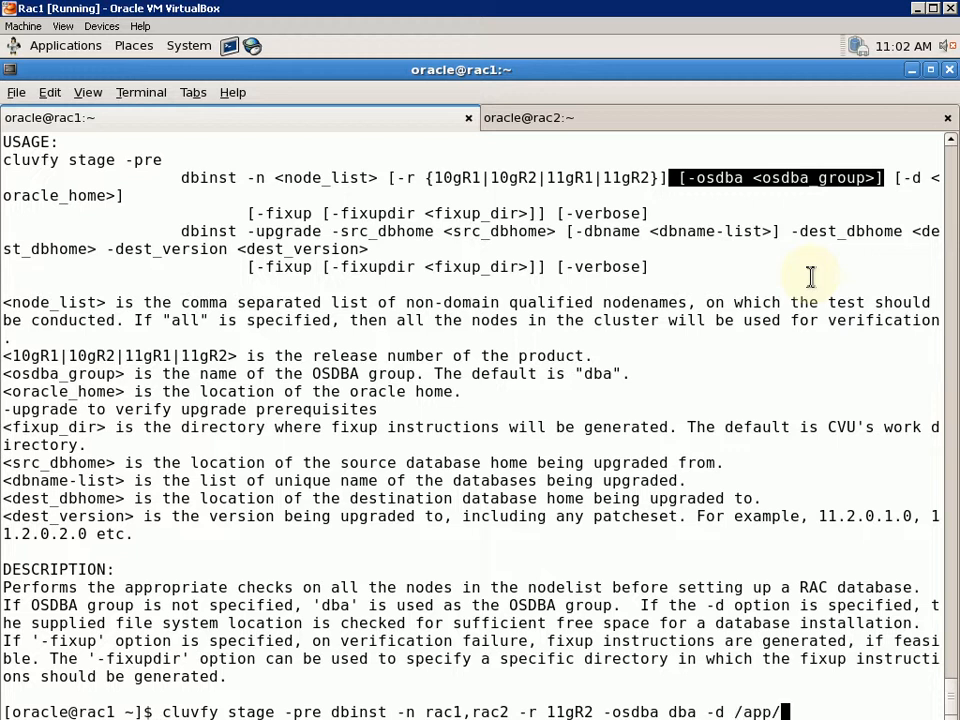
type("oracle")
key("BackSpace")
key("BackSpace")
key("BackSpace")
key("BackSpace")
key("BackSpace")
key("BackSpace")
key("BackSpace")
key("BackSpace")
key("BackSpace")
key("BackSpace")
key("BackSpace")
key("BackSpace")
key("BackSpace")
key("BackSpace")
key("BackSpace")
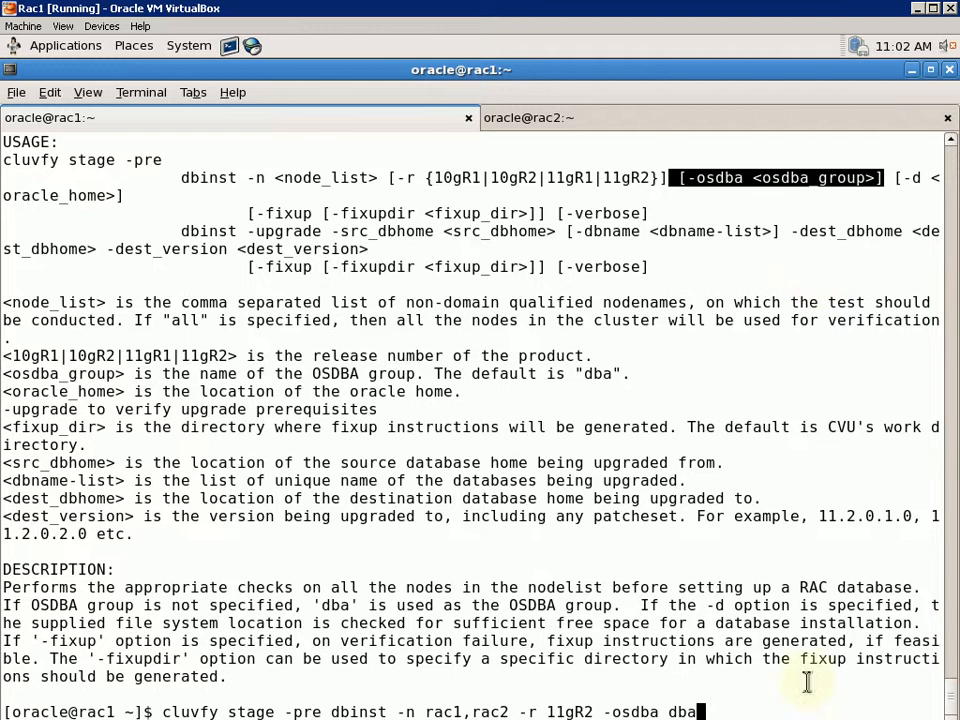
left_click_drag(500, 712, 155, 711)
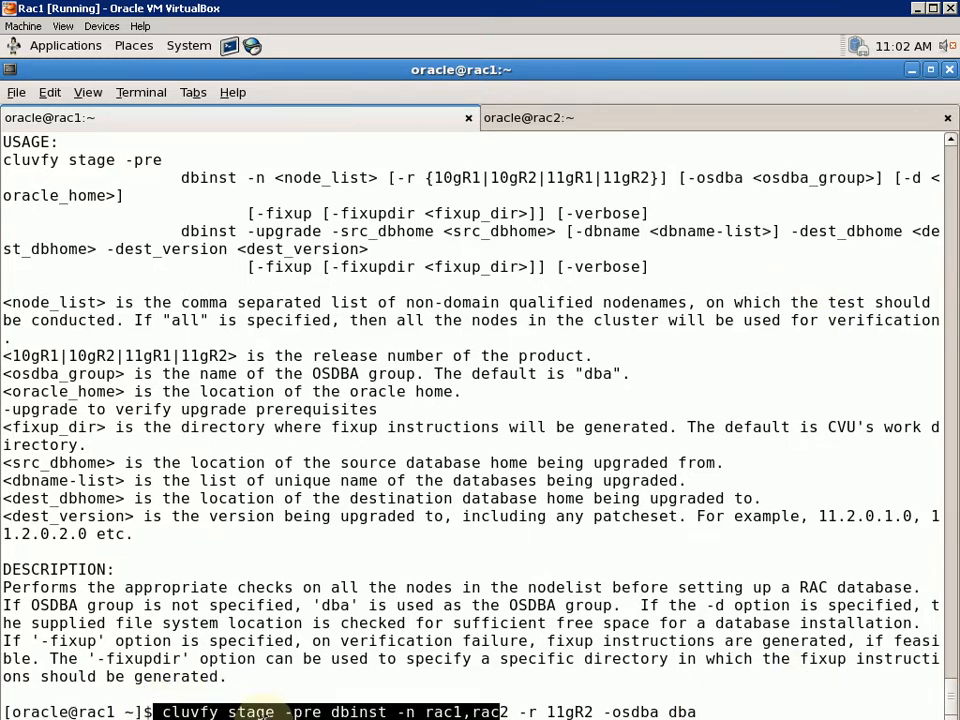
left_click(190, 712)
left_click_drag(157, 712, 938, 712)
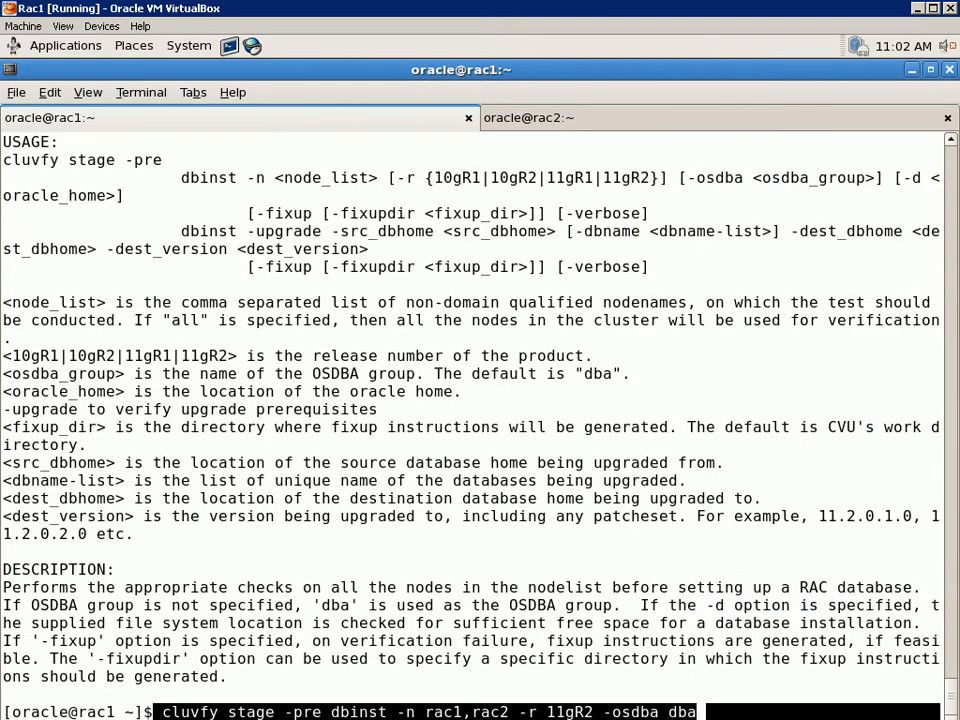
key("Return")
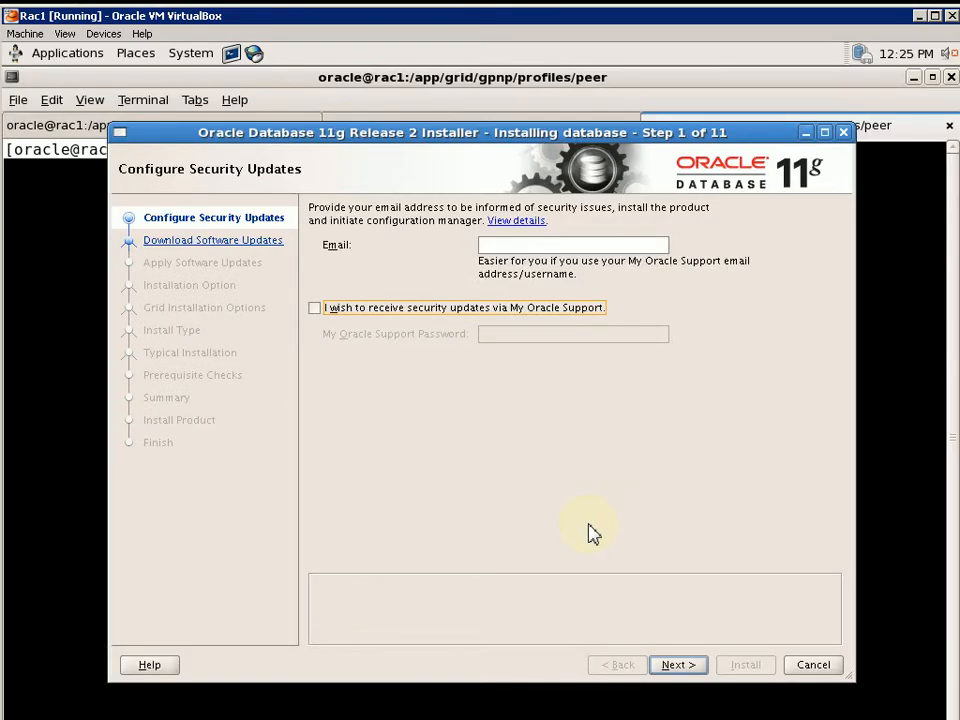
Continue past Configure Security Updates with the email field left blank
left_click(66, 555)
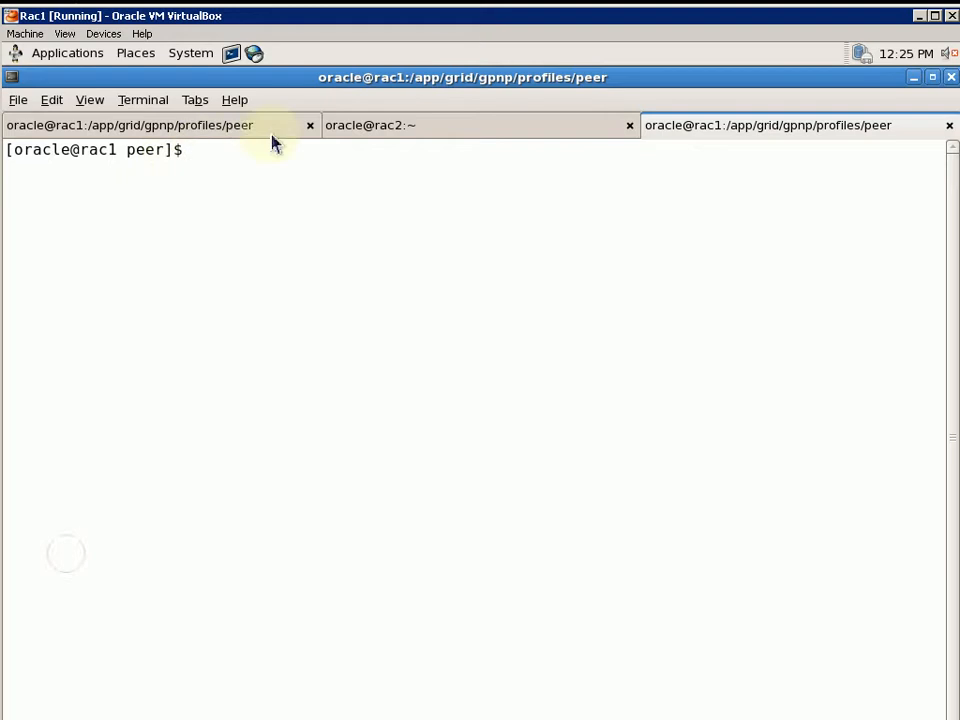
left_click(160, 126)
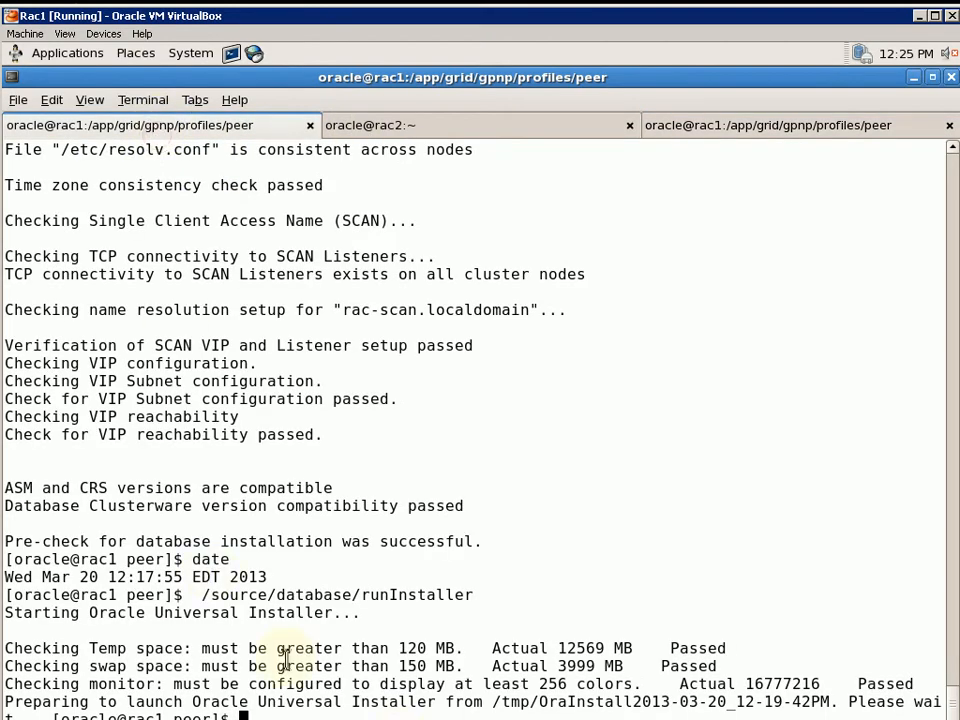
key("Up")
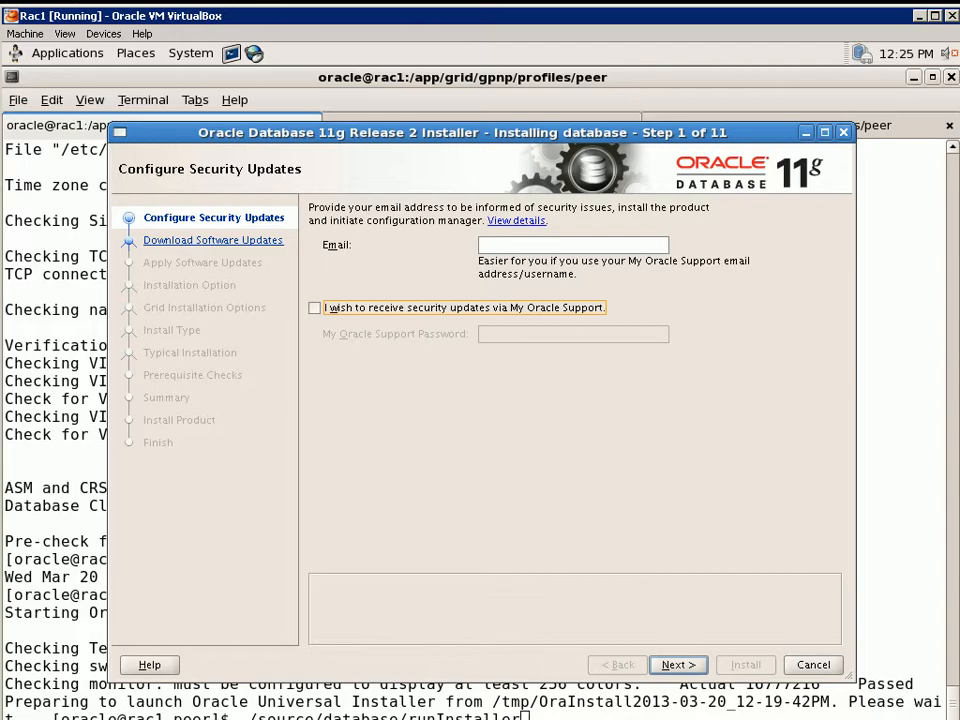
key("alt+Tab")
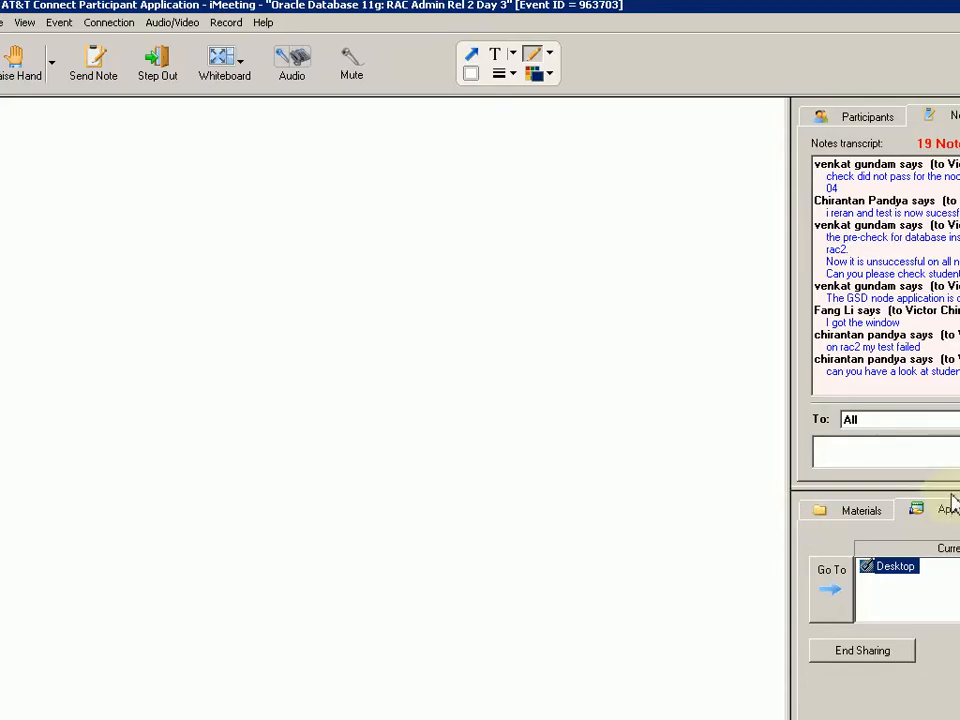
key("alt+Tab")
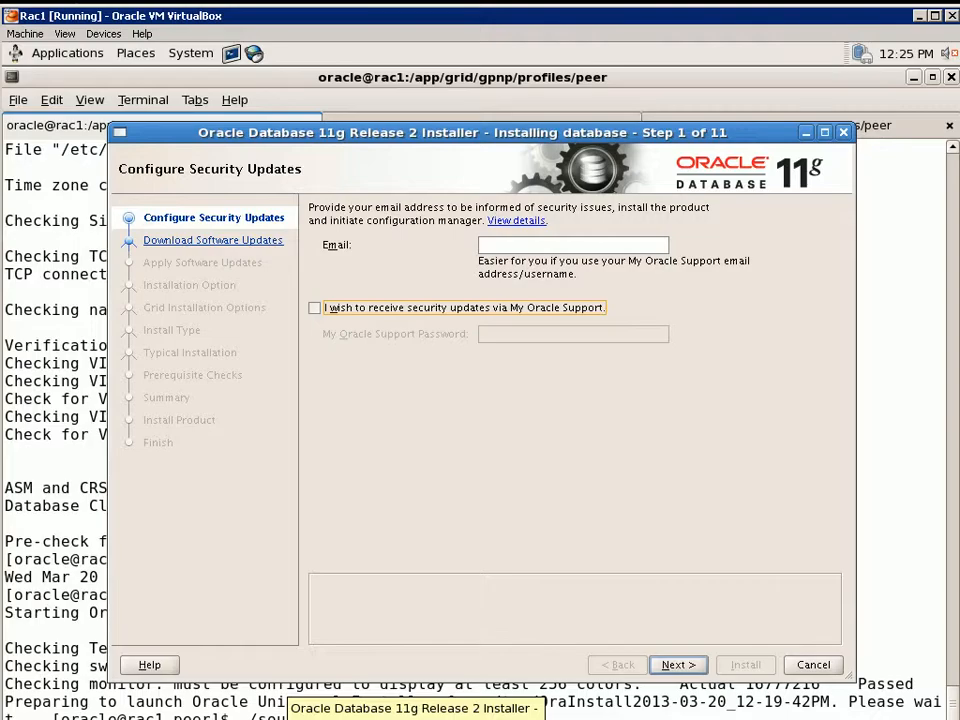
key("Return")
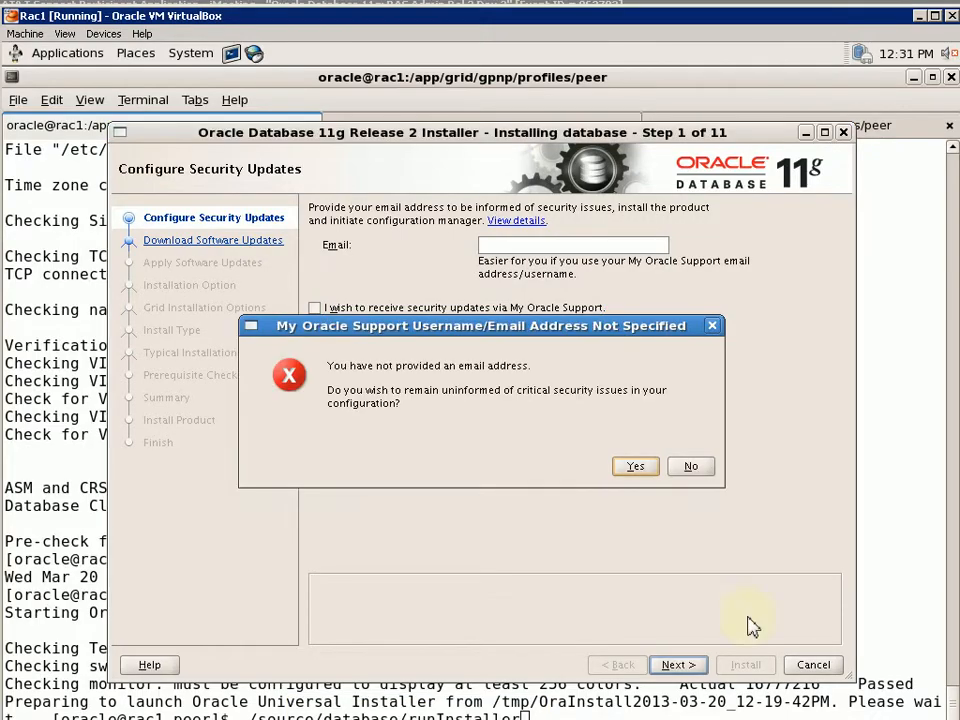
Accept not receiving security notifications and choose Skip software updates to reach Installation Option
left_click(638, 465)
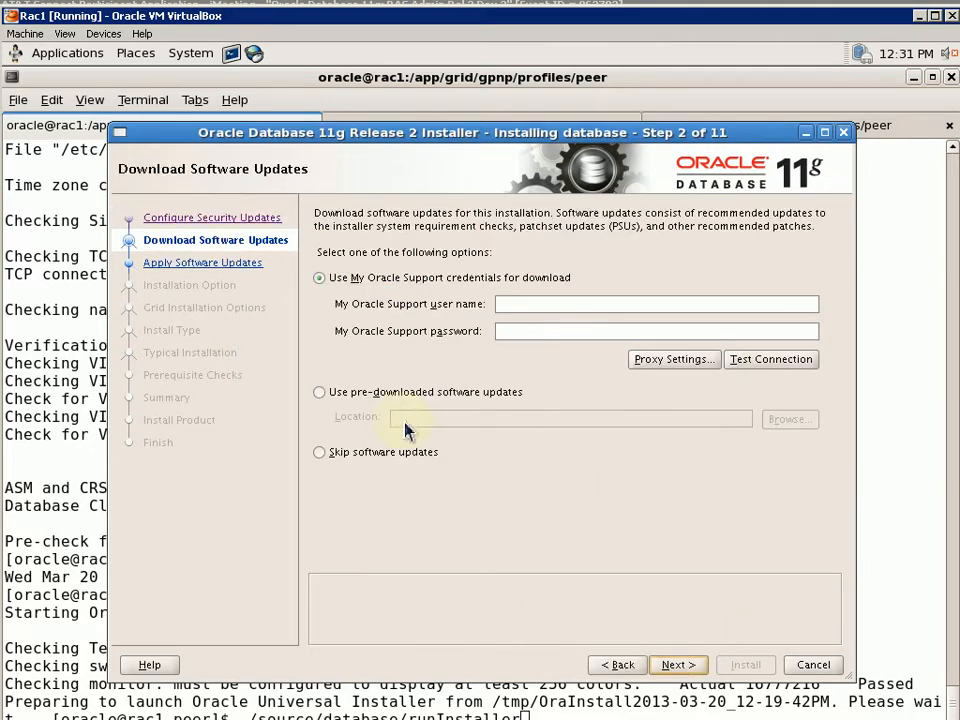
left_click(360, 453)
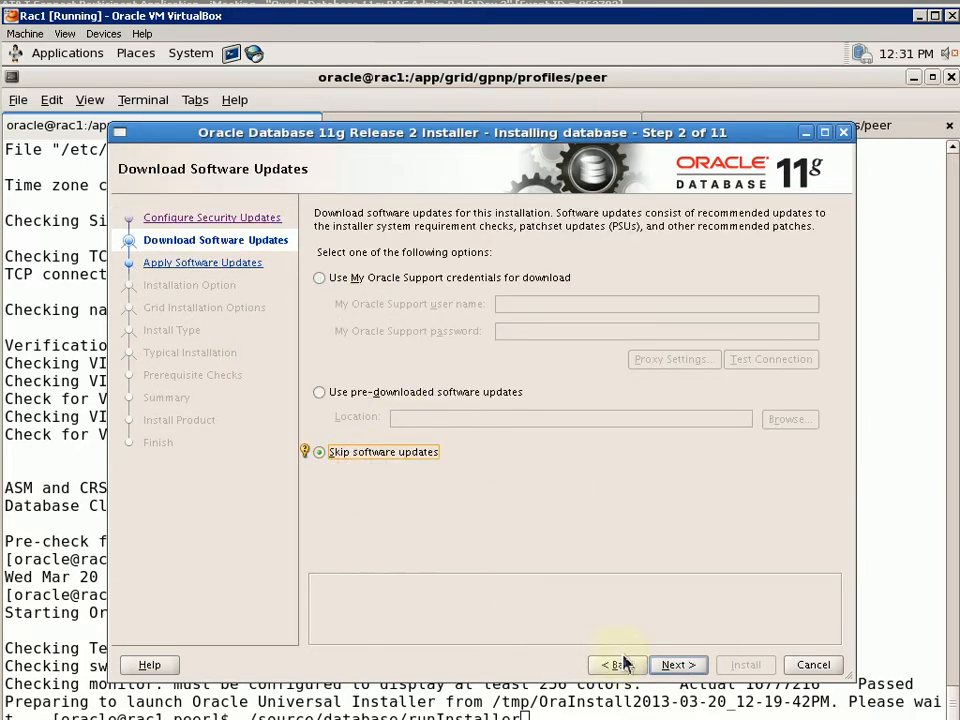
left_click(677, 665)
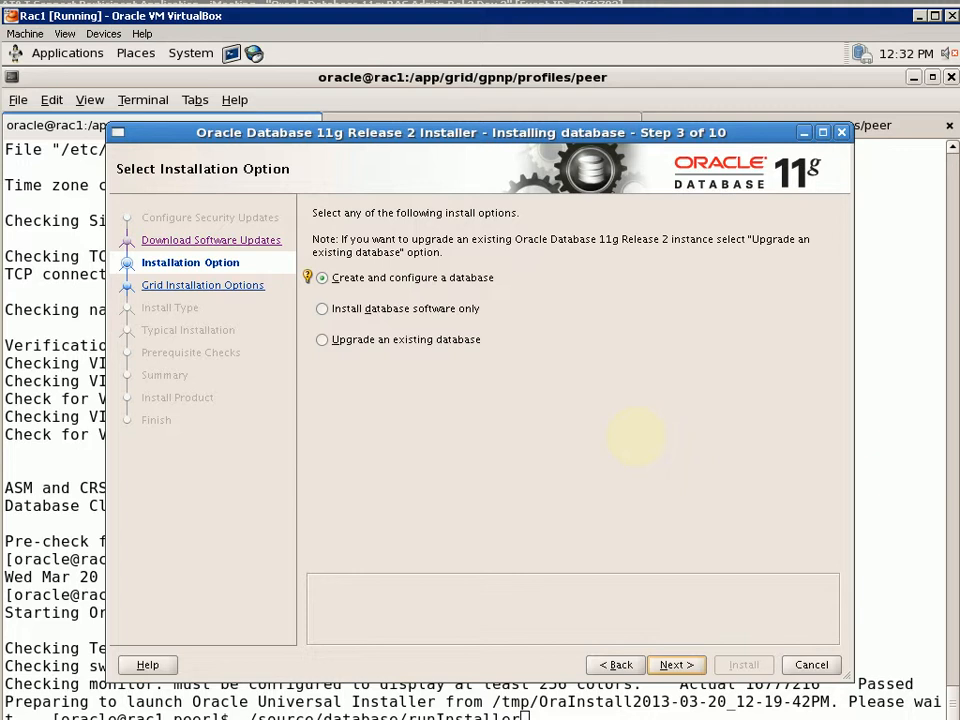
Keep Server Class and reach Grid Installation Options for a RAC install on rac1 and rac2
key("Return")
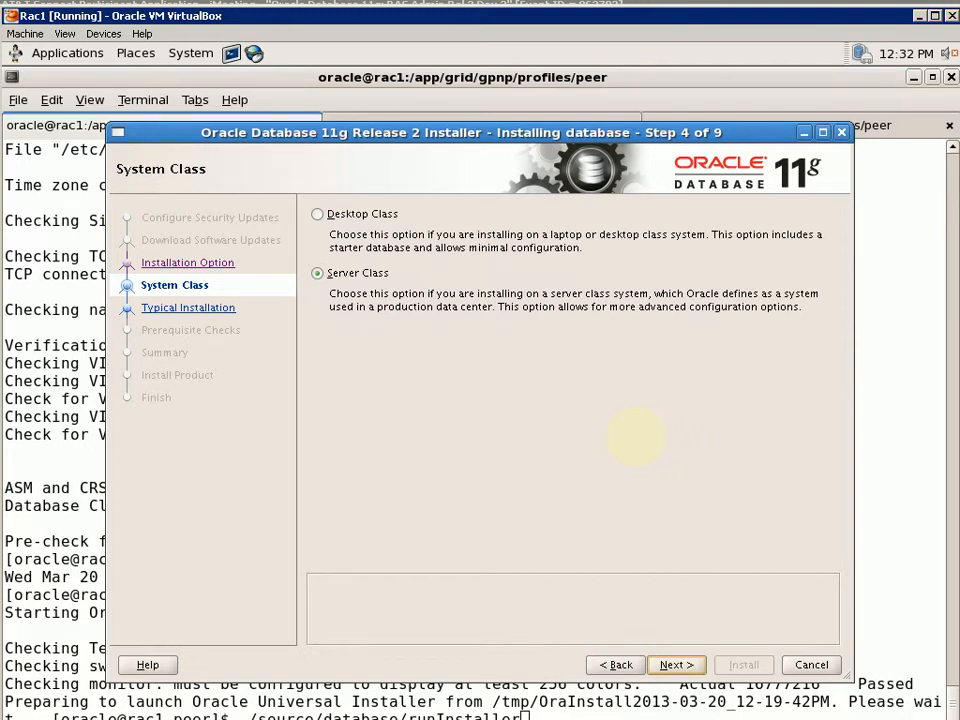
key("alt+b")
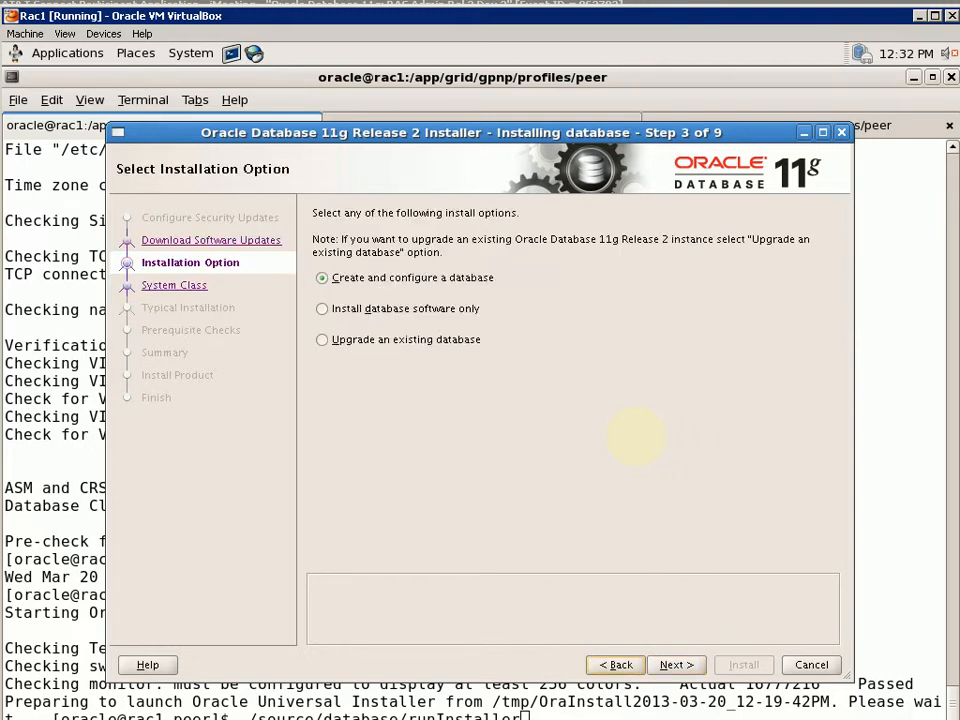
key("Tab")
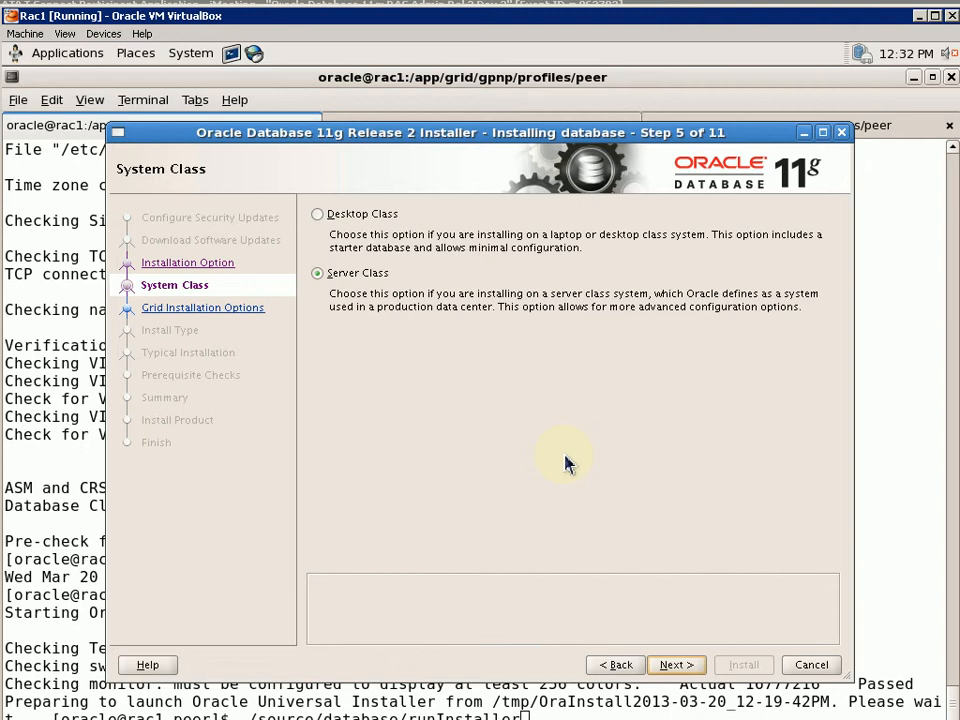
key("Return")
key("Return")
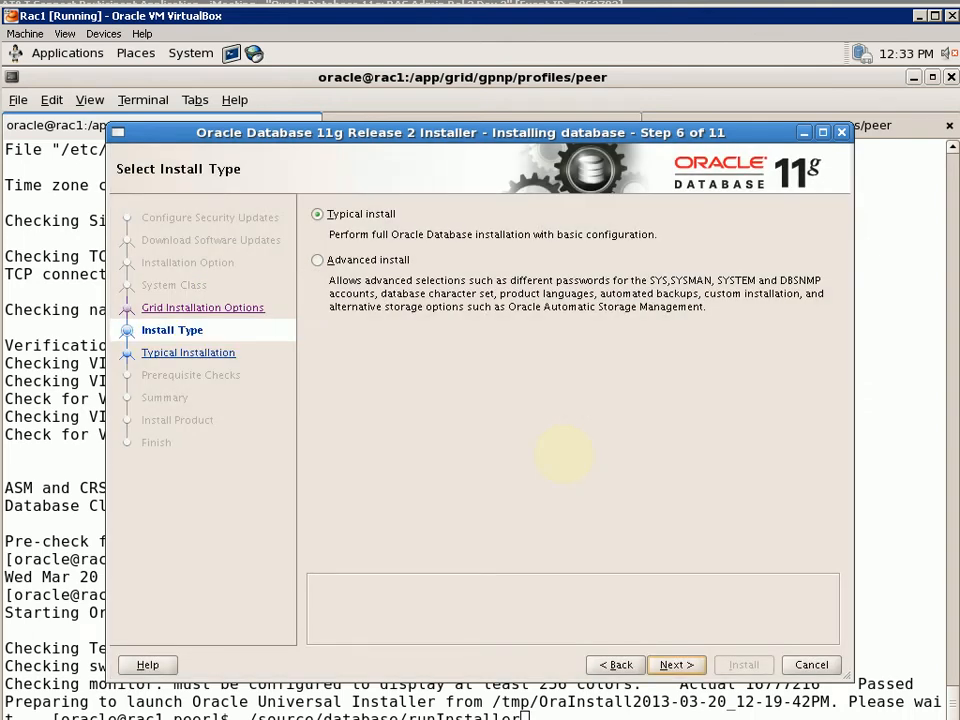
key("alt+b")
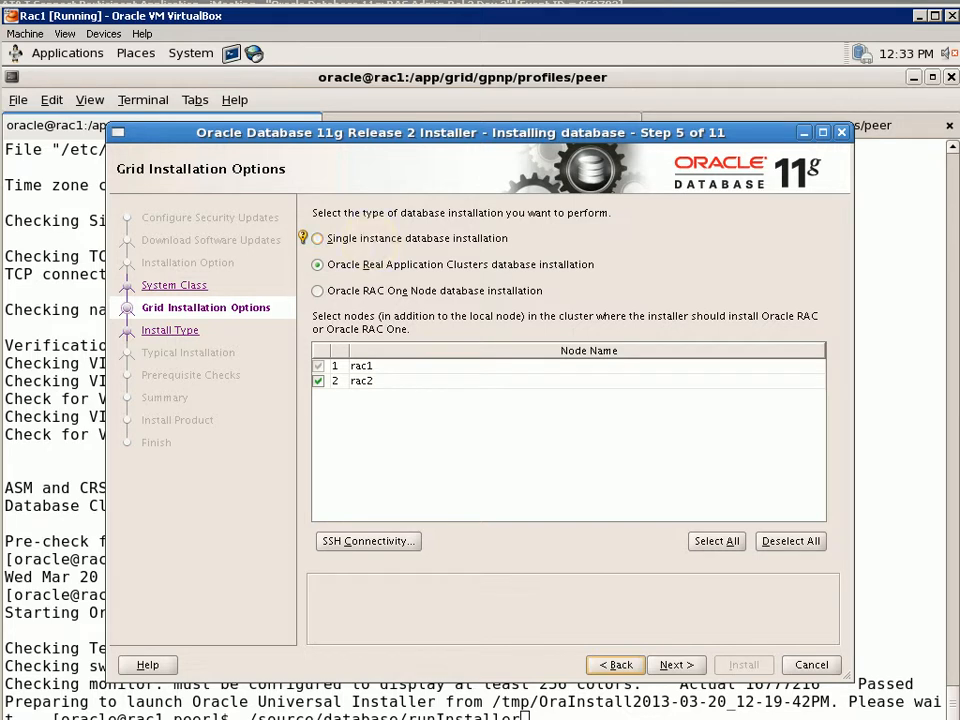
Test passwordless SSH connectivity between rac1 and rac2, then continue to Select Install Type
left_click(368, 541)
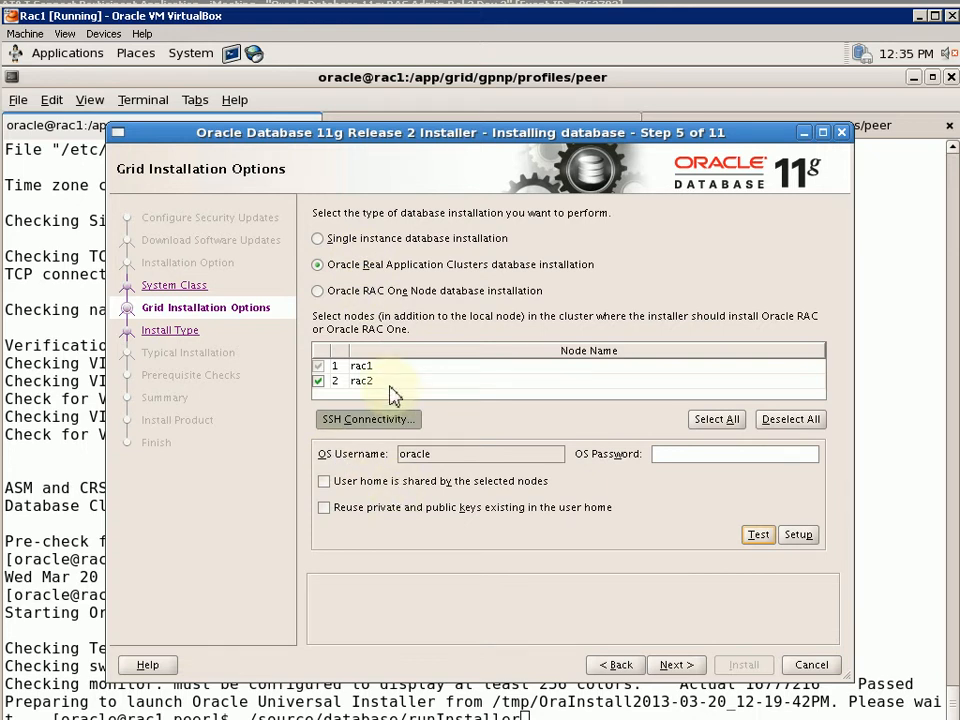
left_click(345, 421)
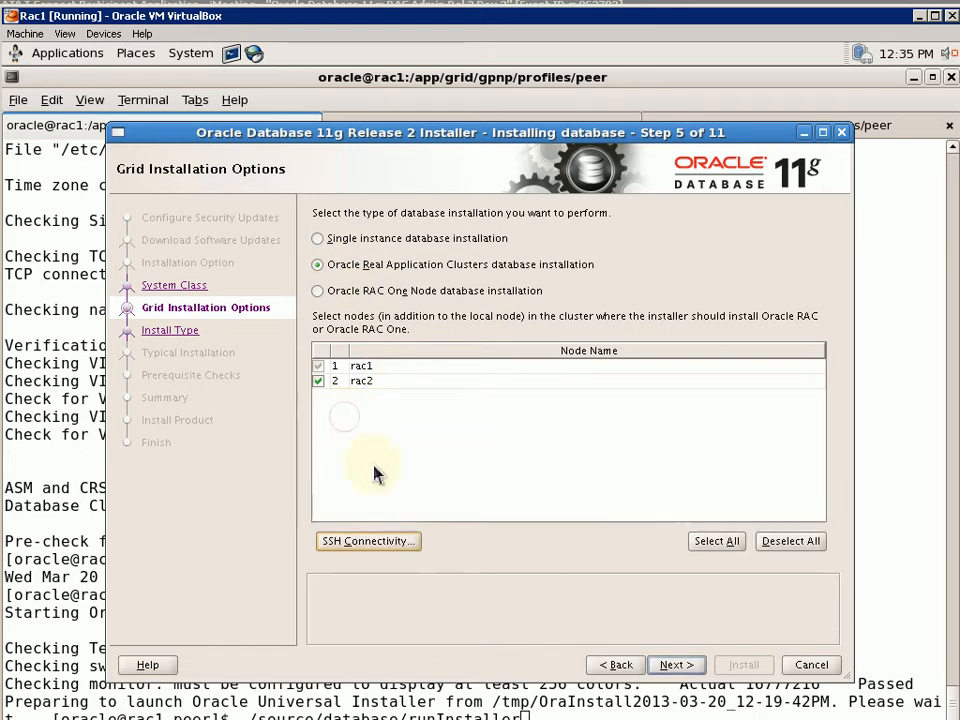
left_click(365, 543)
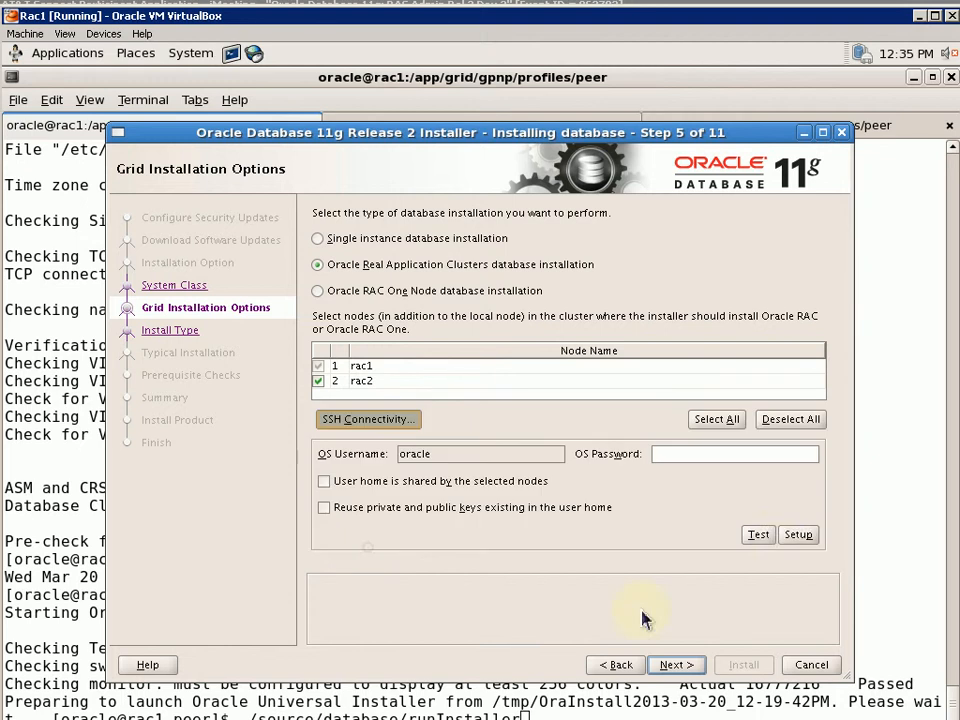
left_click(758, 534)
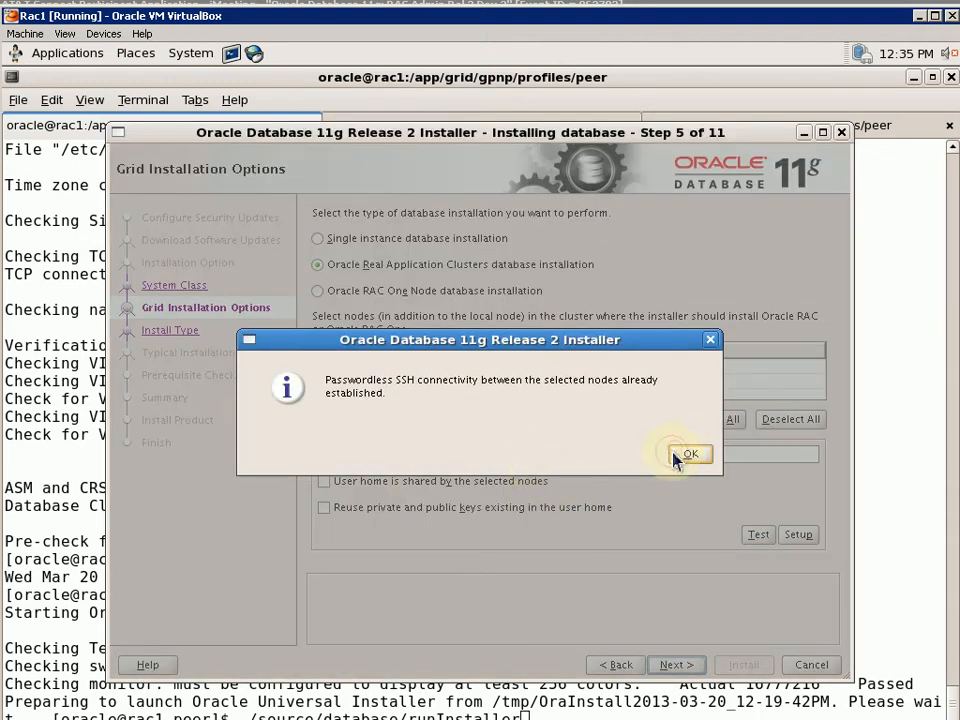
left_click(688, 455)
left_click(675, 665)
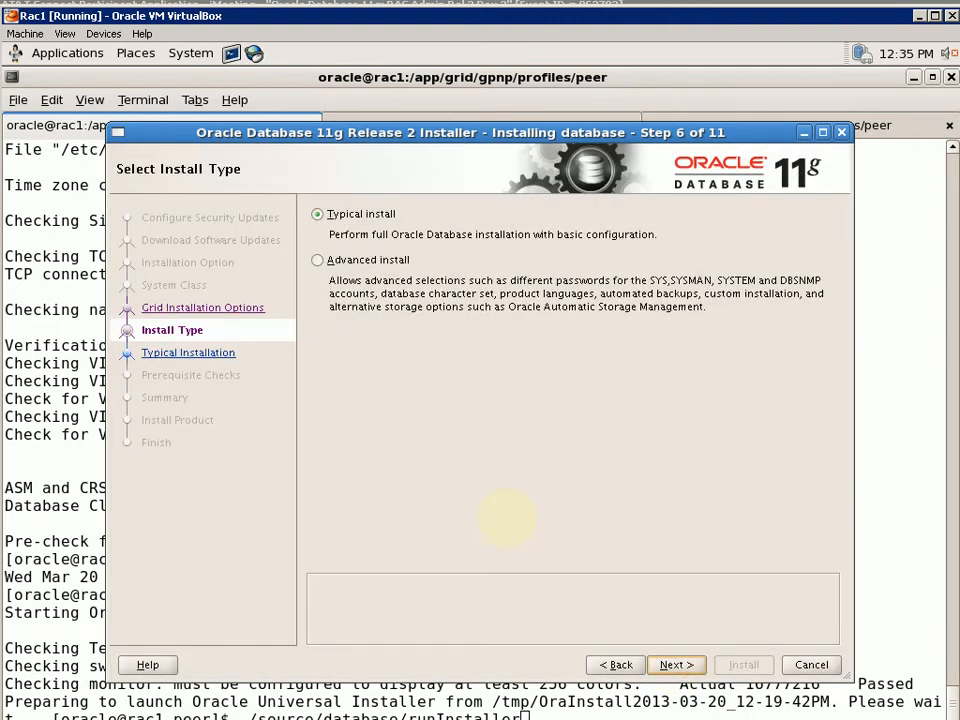
Choose Advanced install and keep English as the product language
left_click(318, 260)
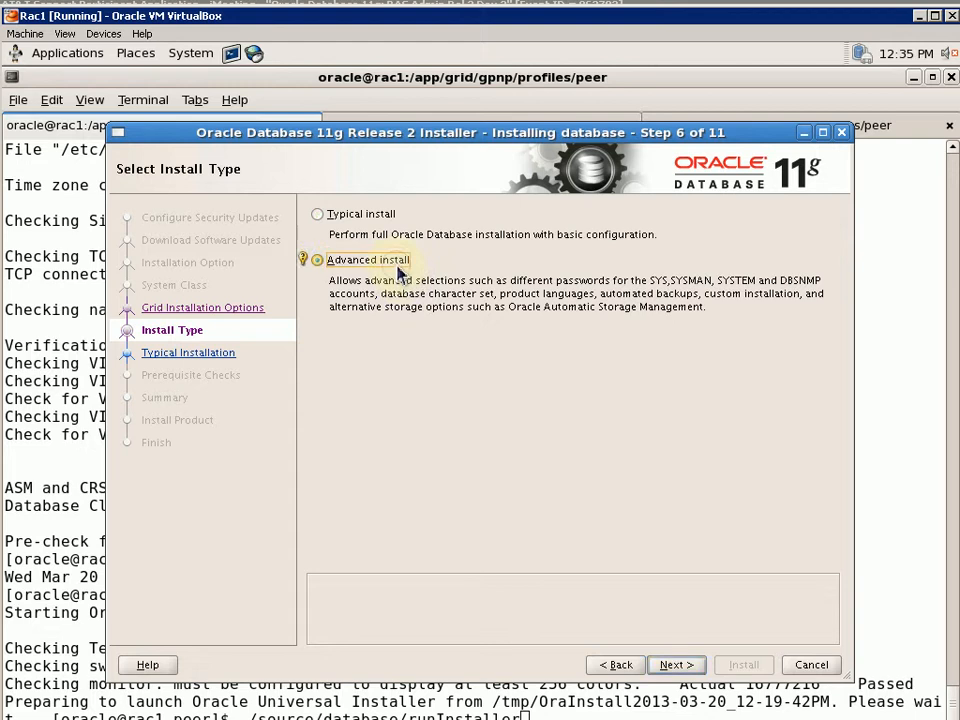
left_click(674, 665)
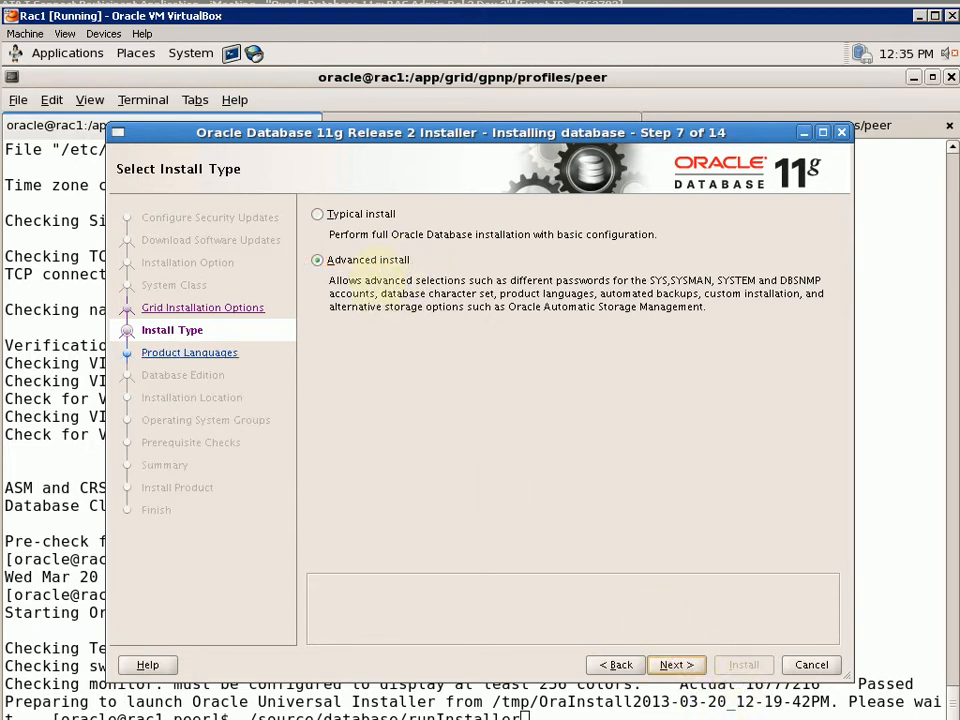
left_click(675, 668)
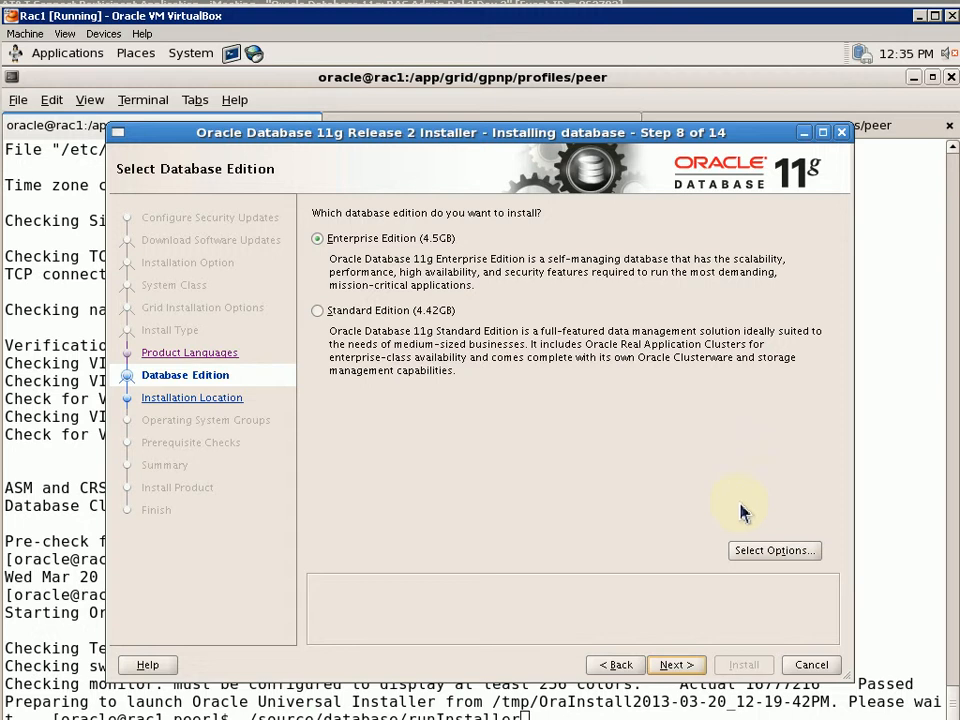
Choose Enterprise Edition, excluding Partitioning, OLAP, Data Mining and Real Application Testing
left_click(738, 557)
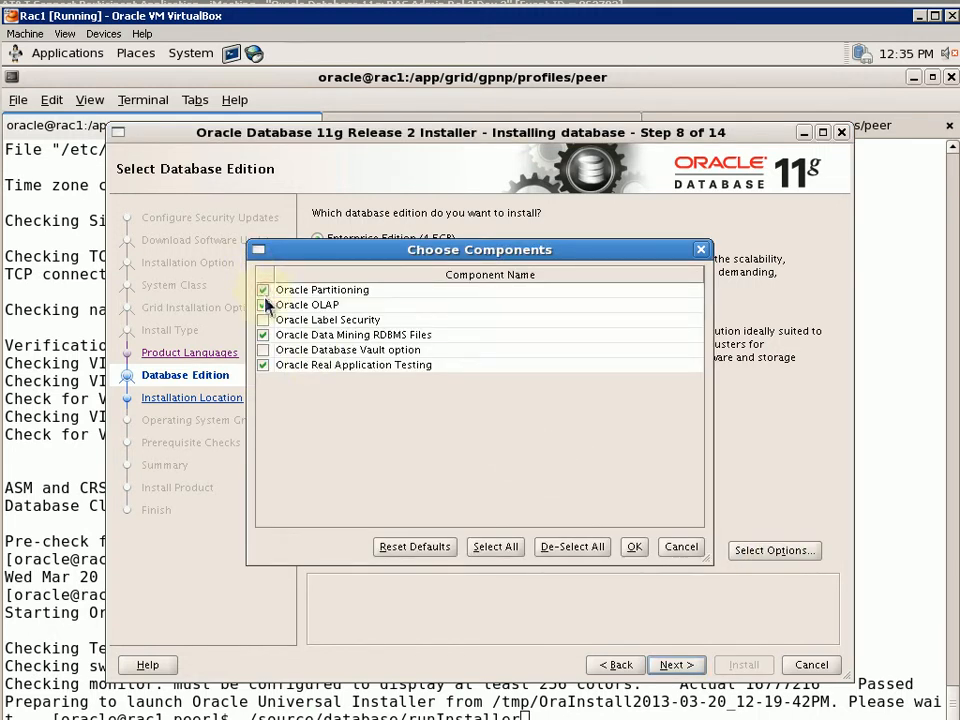
left_click(263, 290)
left_click(263, 305)
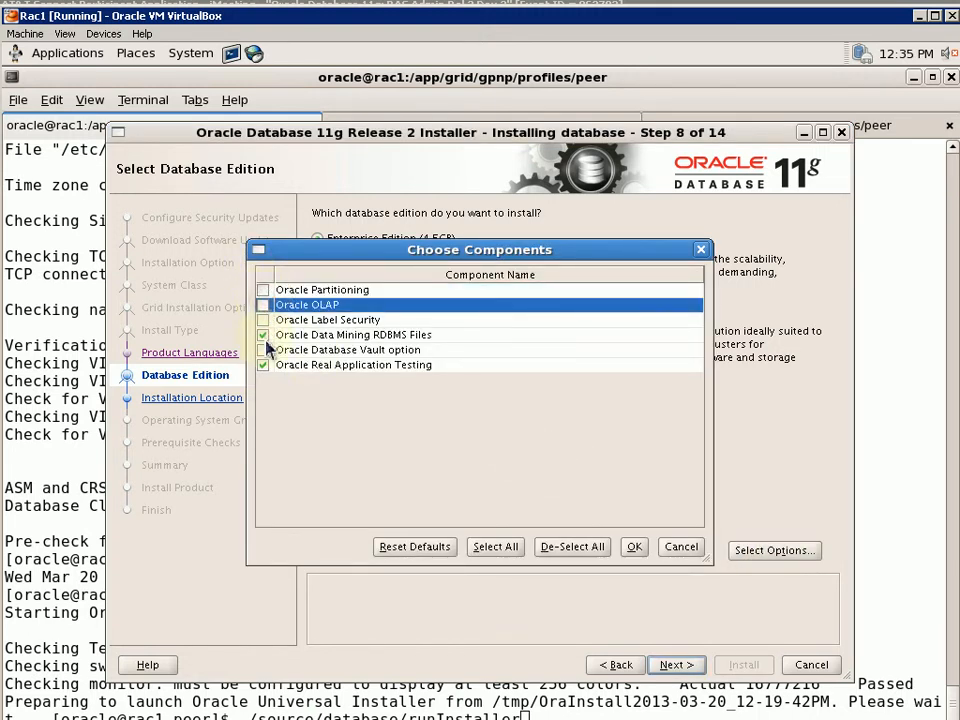
left_click(263, 335)
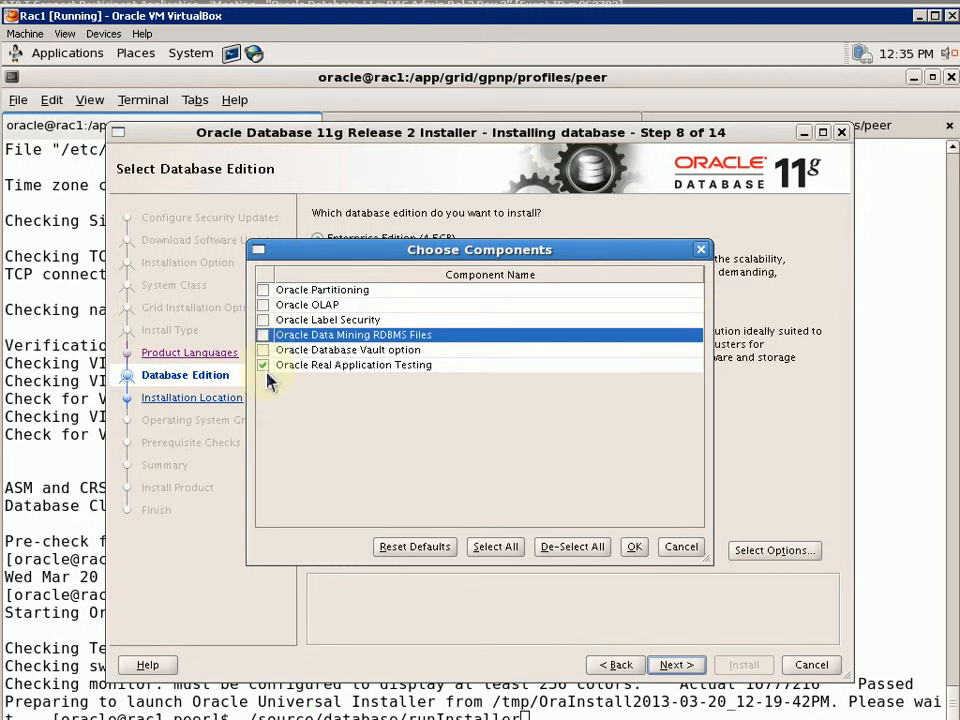
left_click(270, 370)
left_click(265, 366)
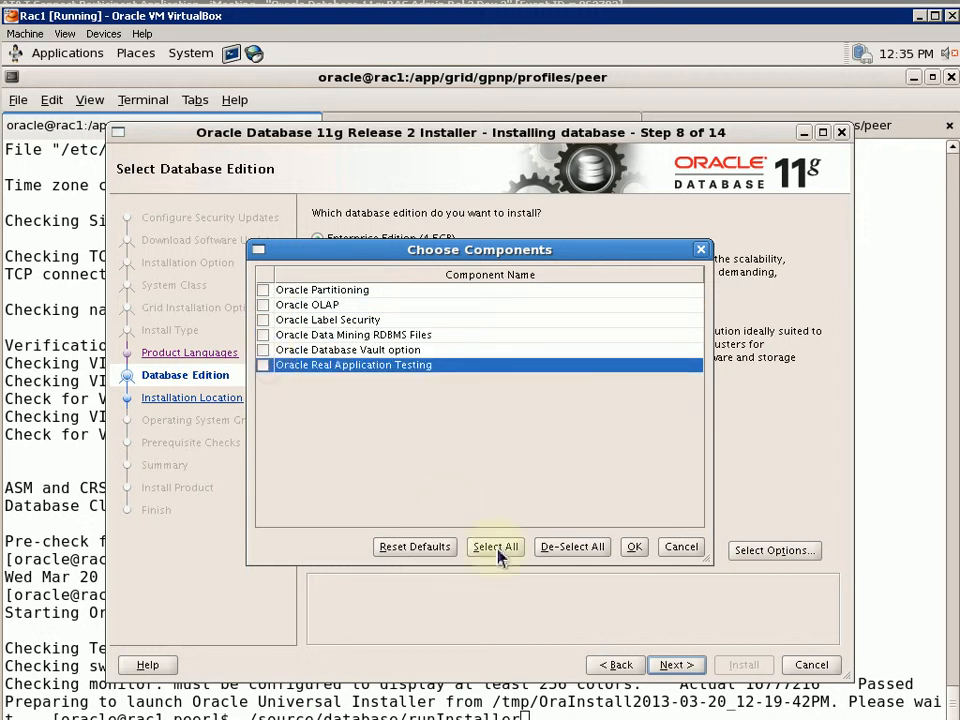
left_click(633, 547)
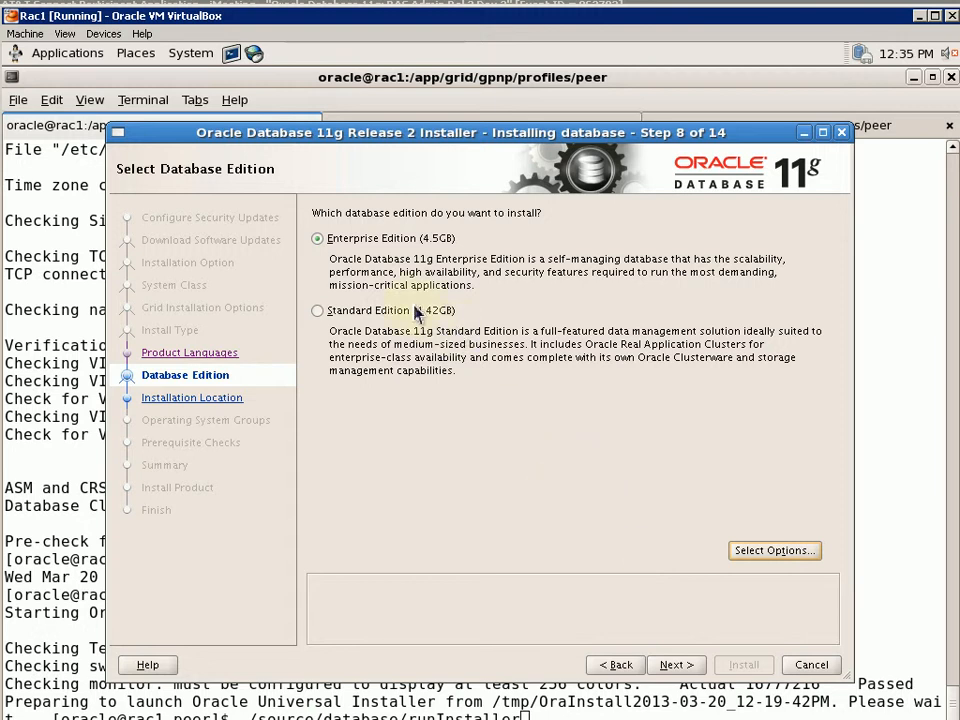
left_click(690, 665)
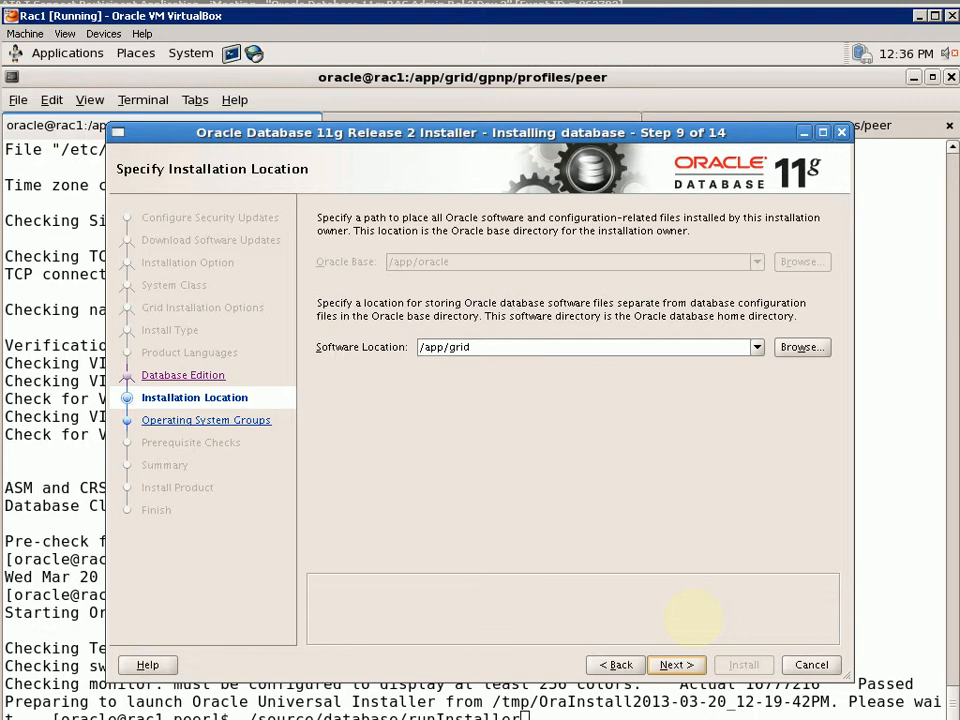
Recheck that all Enterprise Edition components stay excluded, then reach Installation Location at /app/grid
left_click(622, 666)
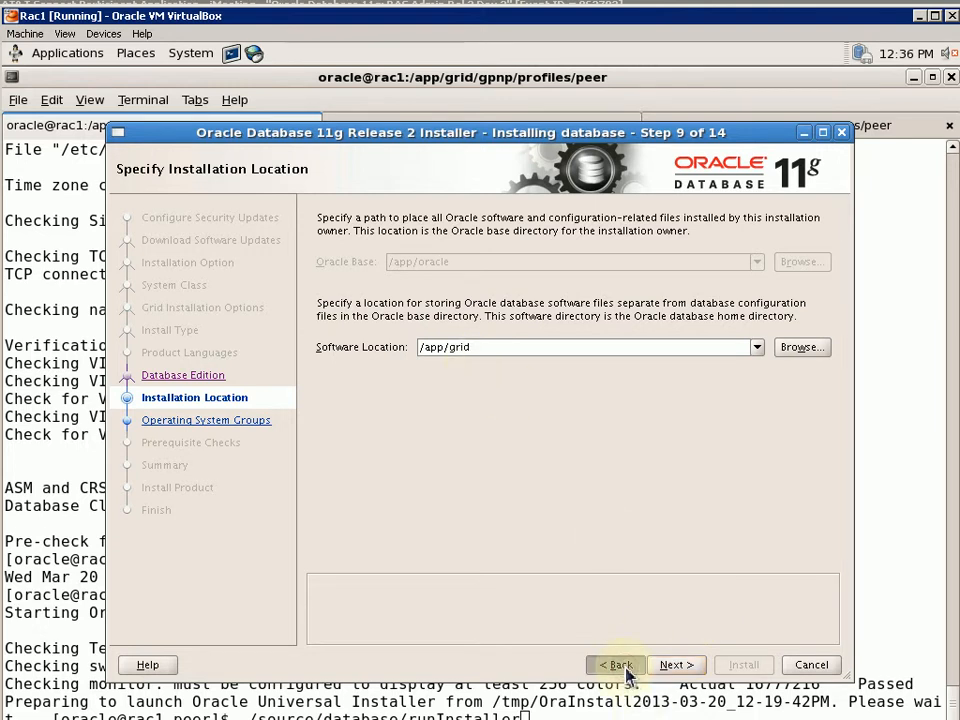
left_click(670, 666)
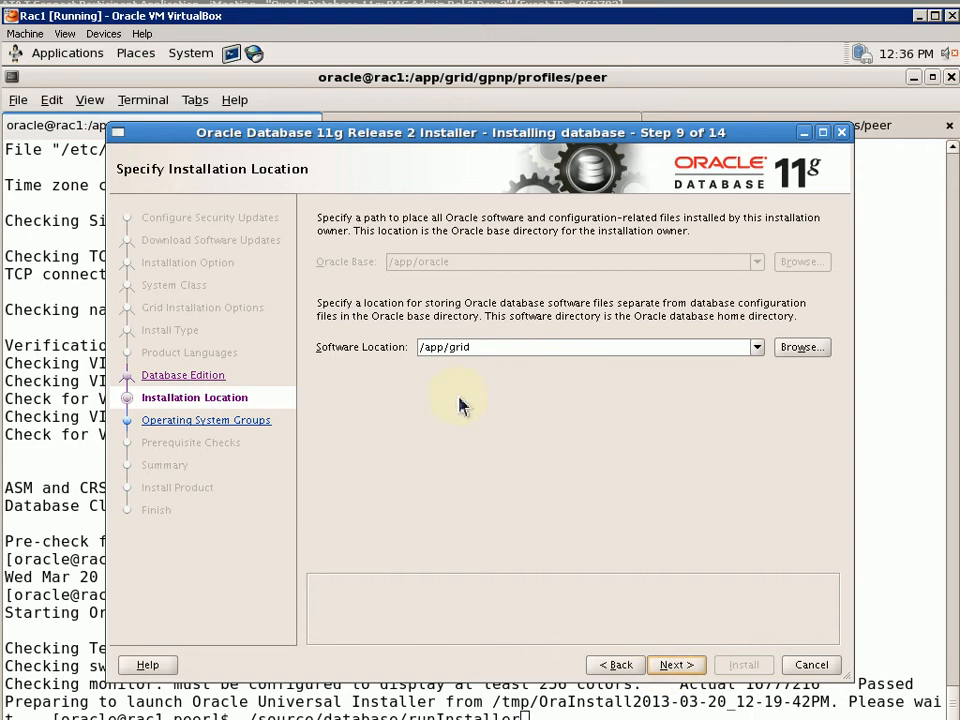
left_click(617, 666)
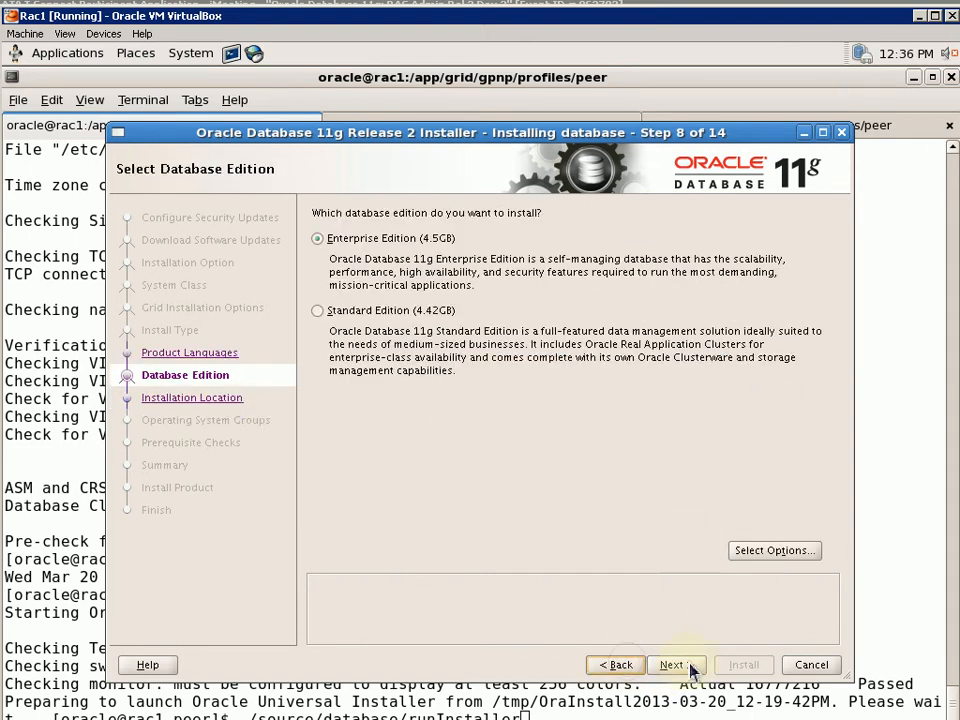
left_click(768, 553)
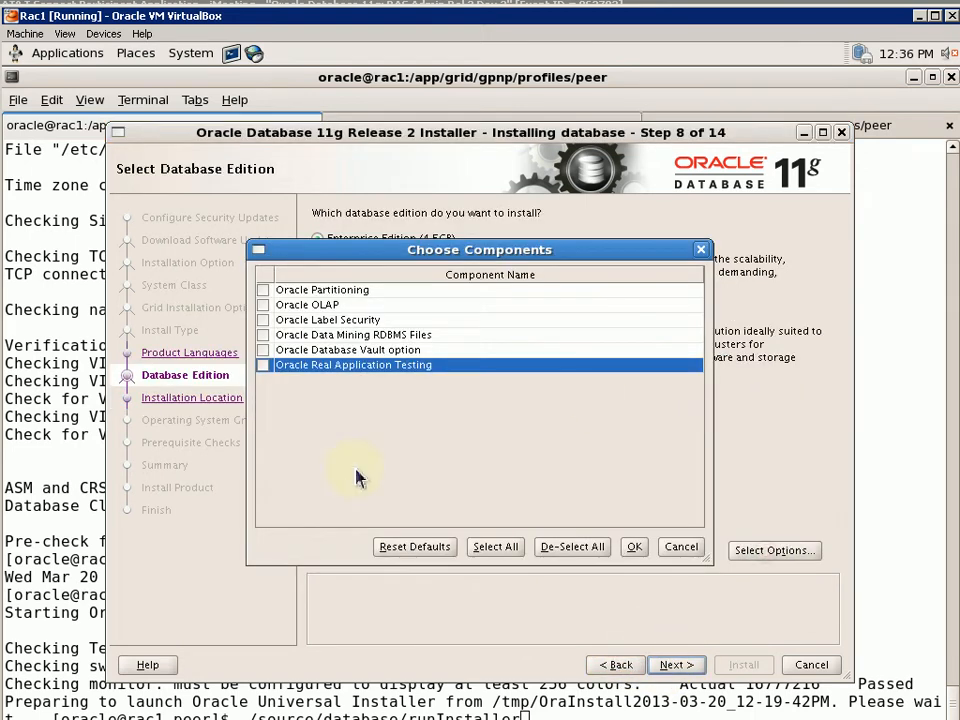
left_click(634, 548)
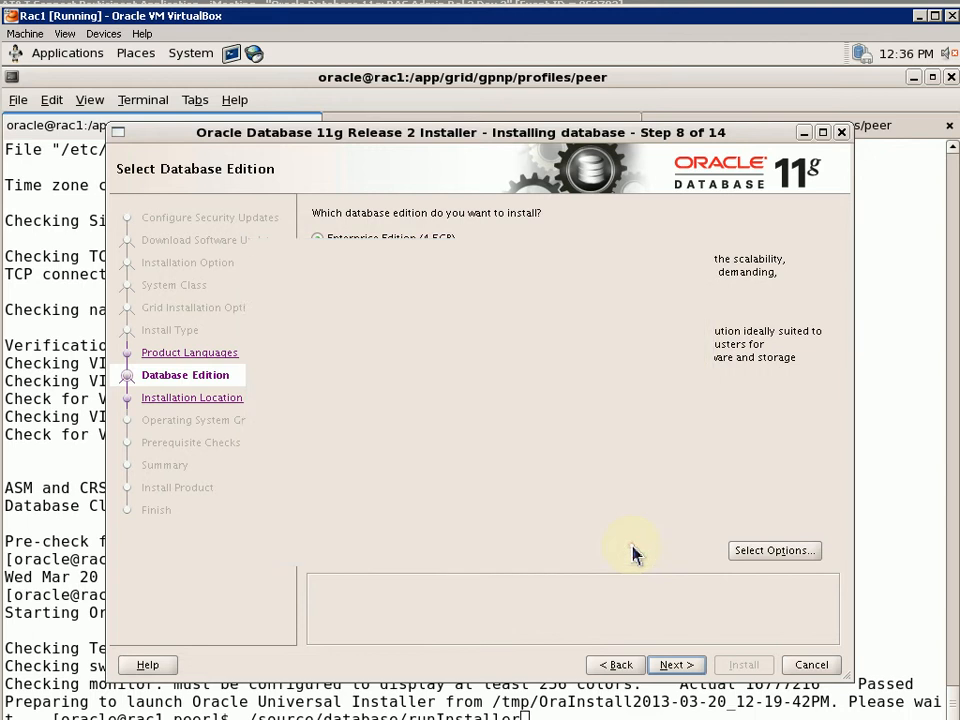
left_click(678, 666)
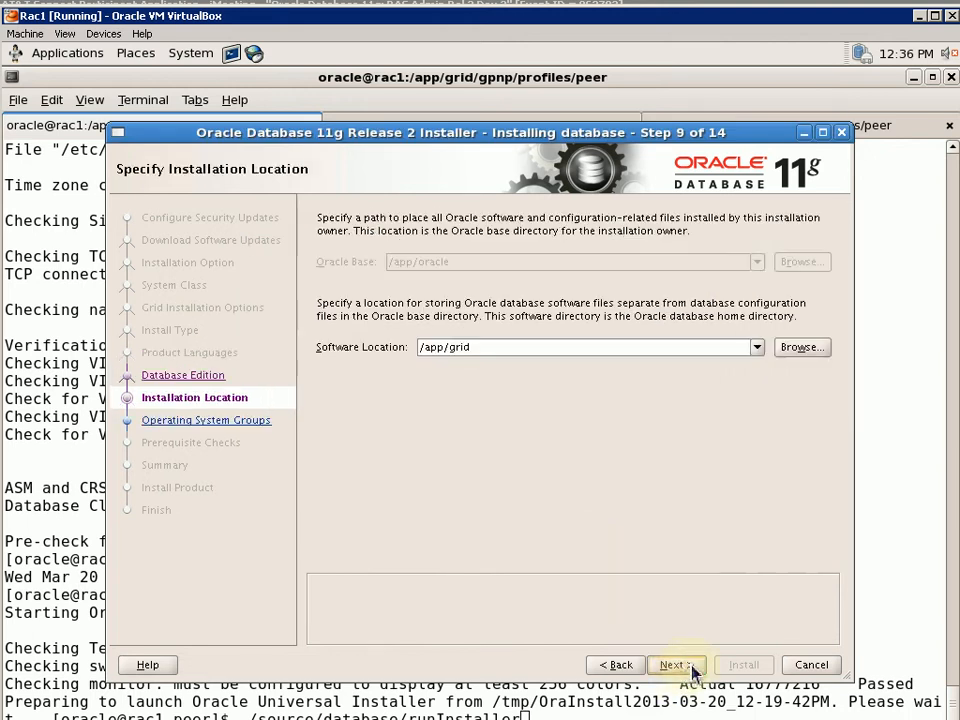
Change the software location path to /app/oracle/dbhome_1 and accept it
left_click(490, 349)
key("BackSpace")
key("BackSpace")
key("BackSpace")
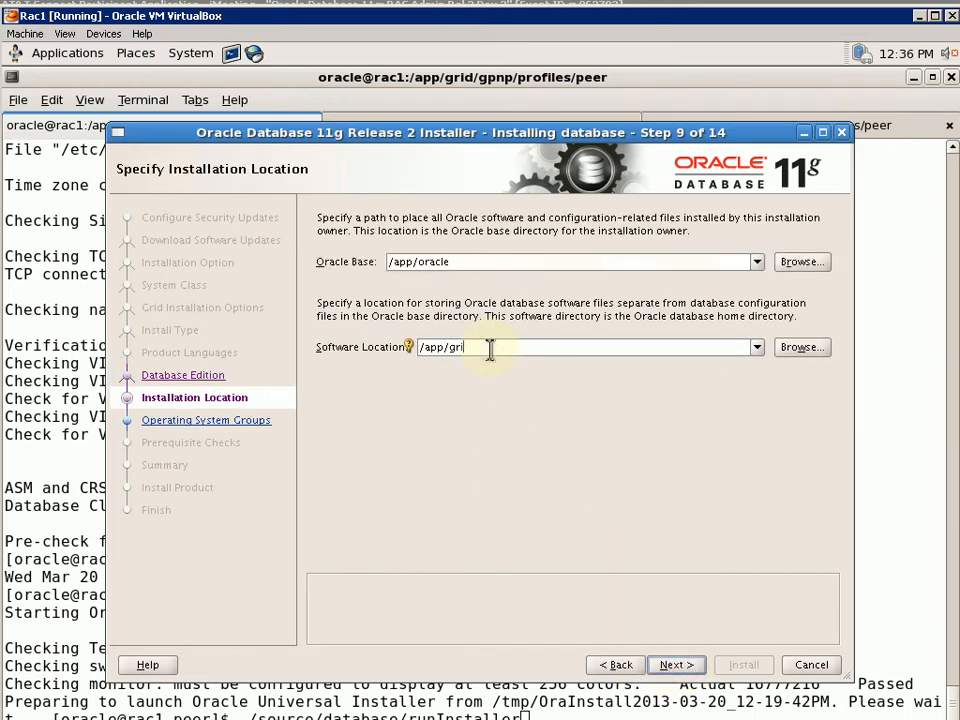
key("BackSpace")
type("oracle/")
type("product/11.2")
key("BackSpace")
key("BackSpace")
key("BackSpace")
key("BackSpace")
type("11.2.0.")
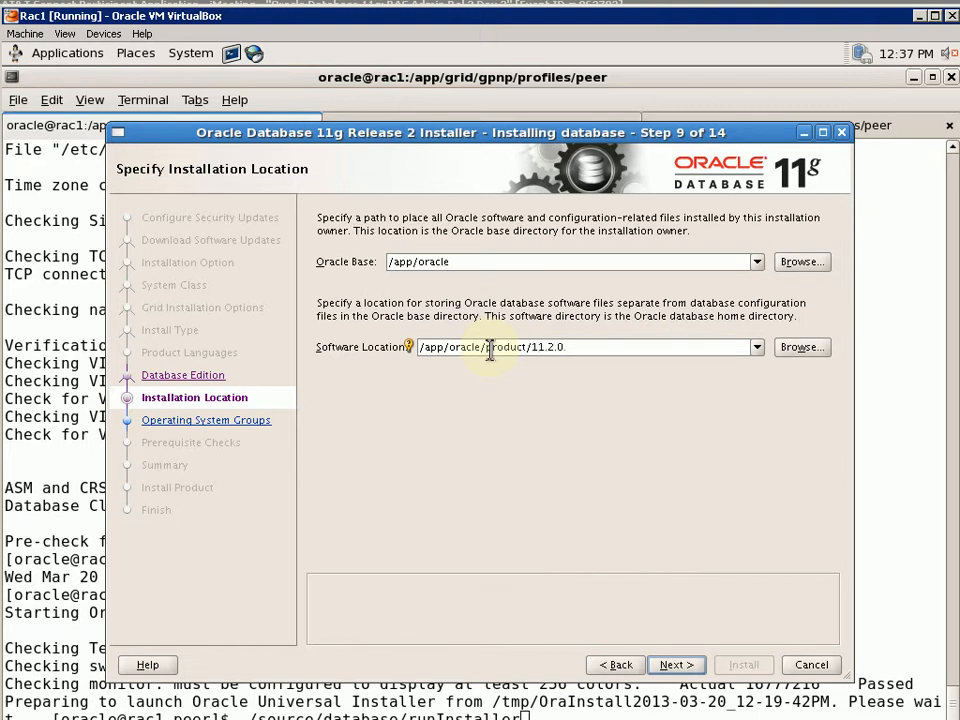
type("3/dbhome_1")
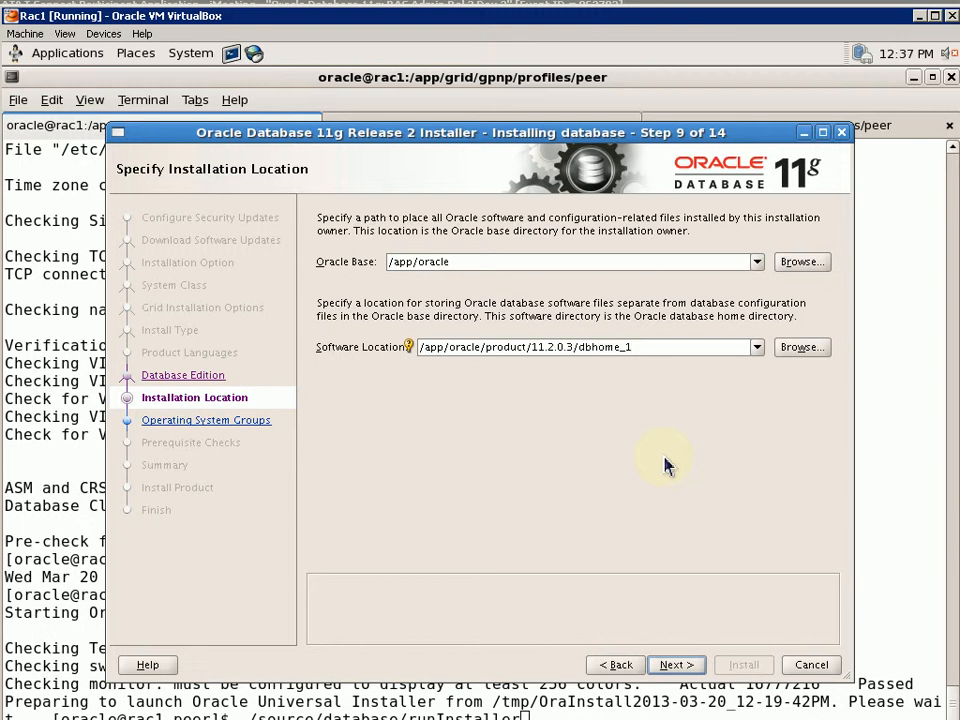
key("BackSpace")
key("BackSpace")
key("BackSpace")
key("BackSpace")
key("BackSpace")
key("BackSpace")
key("BackSpace")
key("BackSpace")
key("BackSpace")
key("BackSpace")
key("BackSpace")
key("BackSpace")
key("BackSpace")
key("BackSpace")
key("BackSpace")
key("BackSpace")
key("BackSpace")
key("BackSpace")
key("BackSpace")
key("BackSpace")
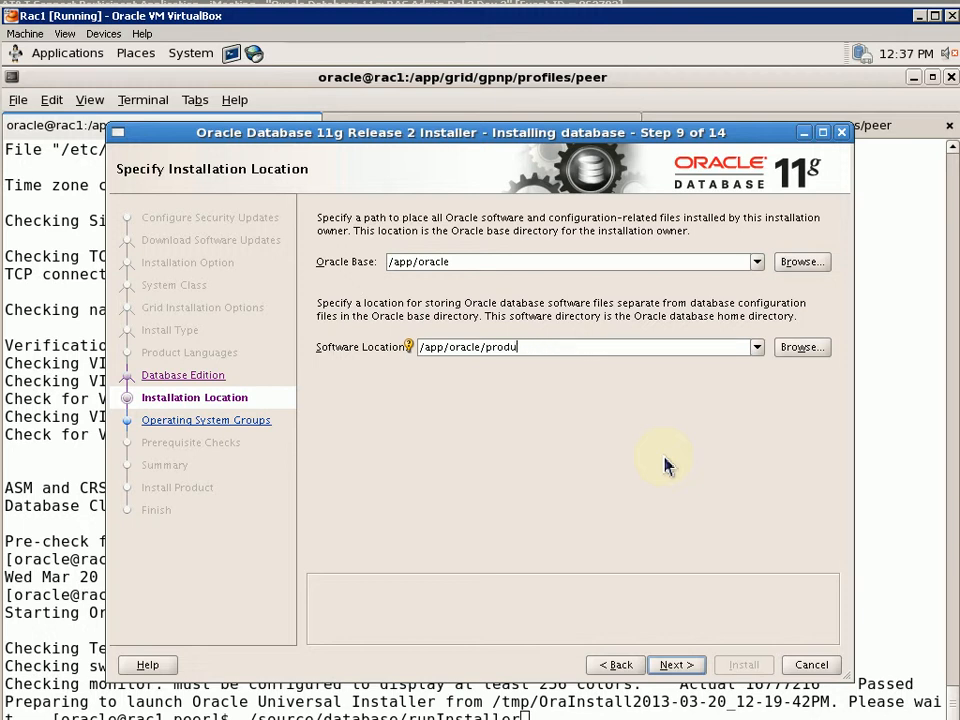
key("BackSpace")
key("BackSpace")
key("BackSpace")
key("BackSpace")
key("BackSpace")
type("dbhome_1")
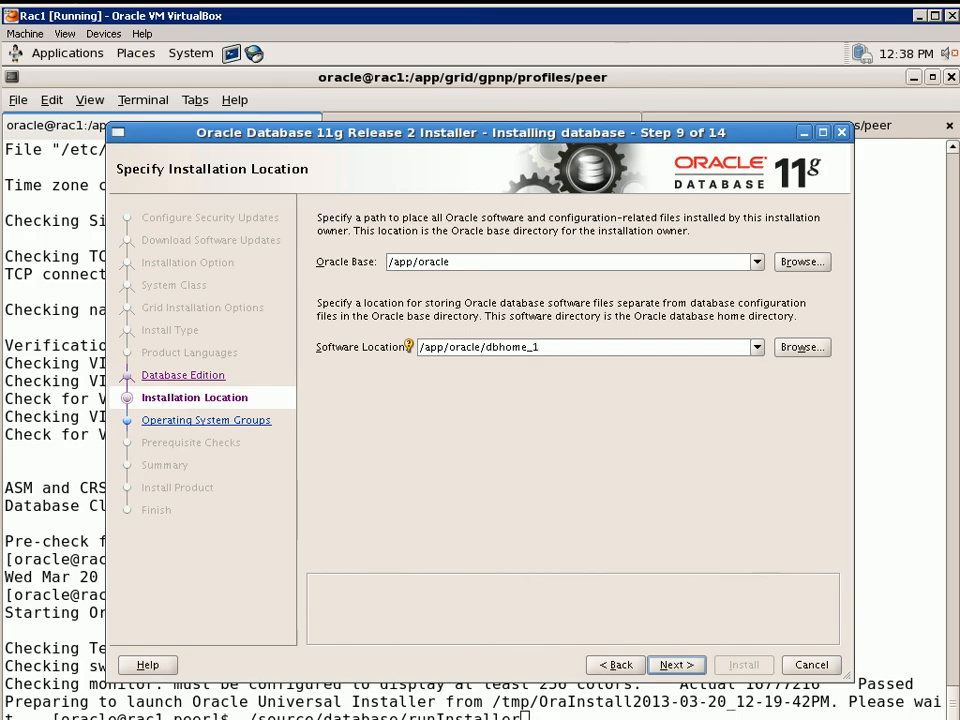
left_click(675, 664)
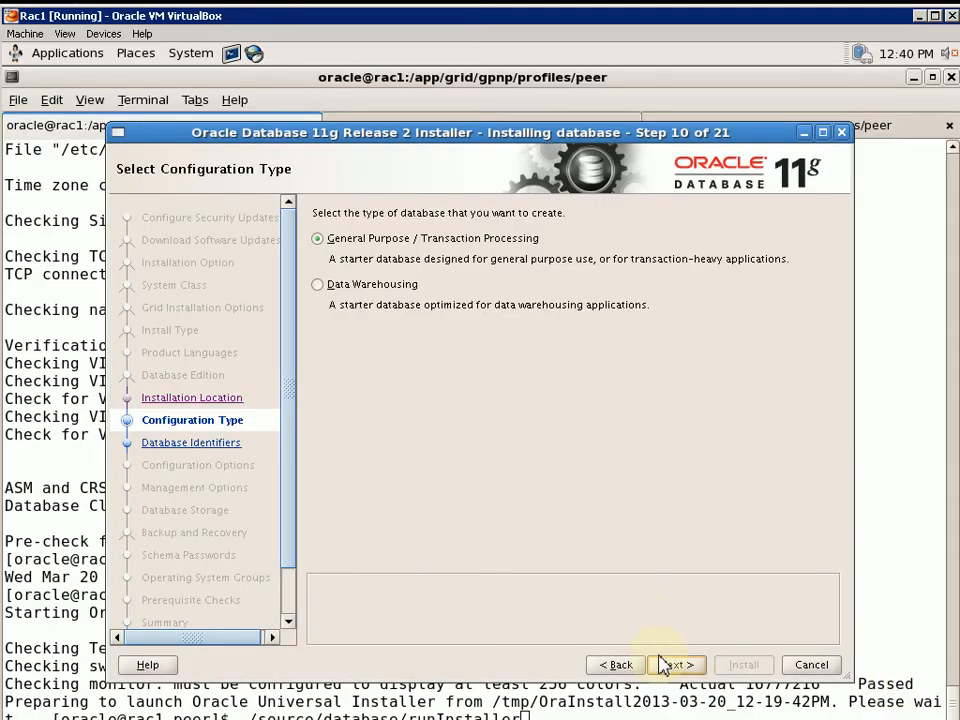
Keep the General Purpose configuration and replace the +ASM1 SID with orcl
left_click(674, 664)
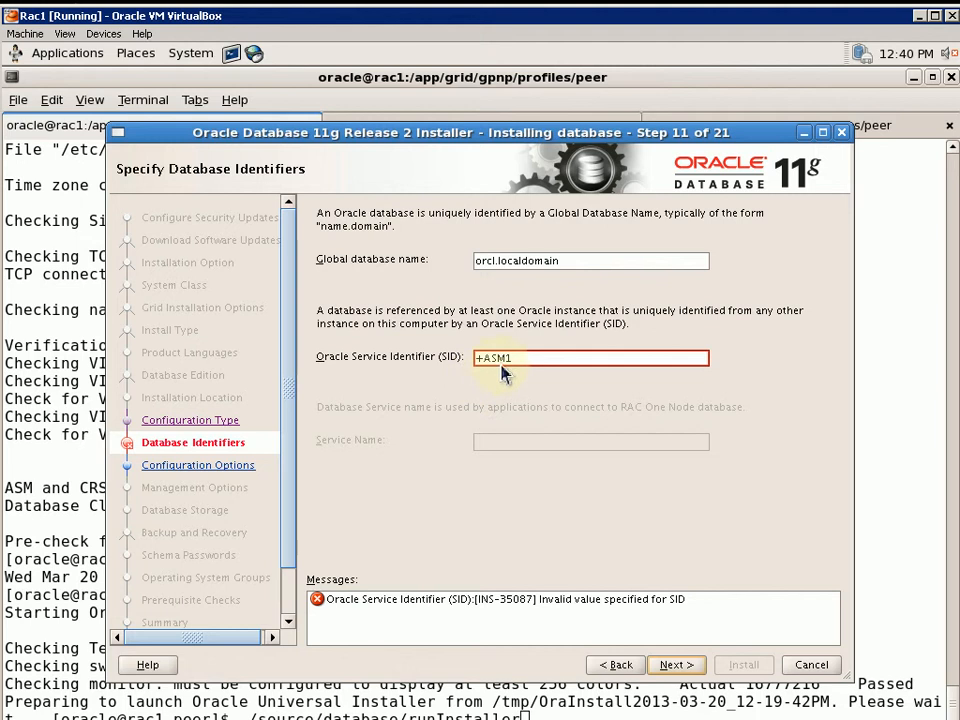
left_click_drag(515, 360, 432, 361)
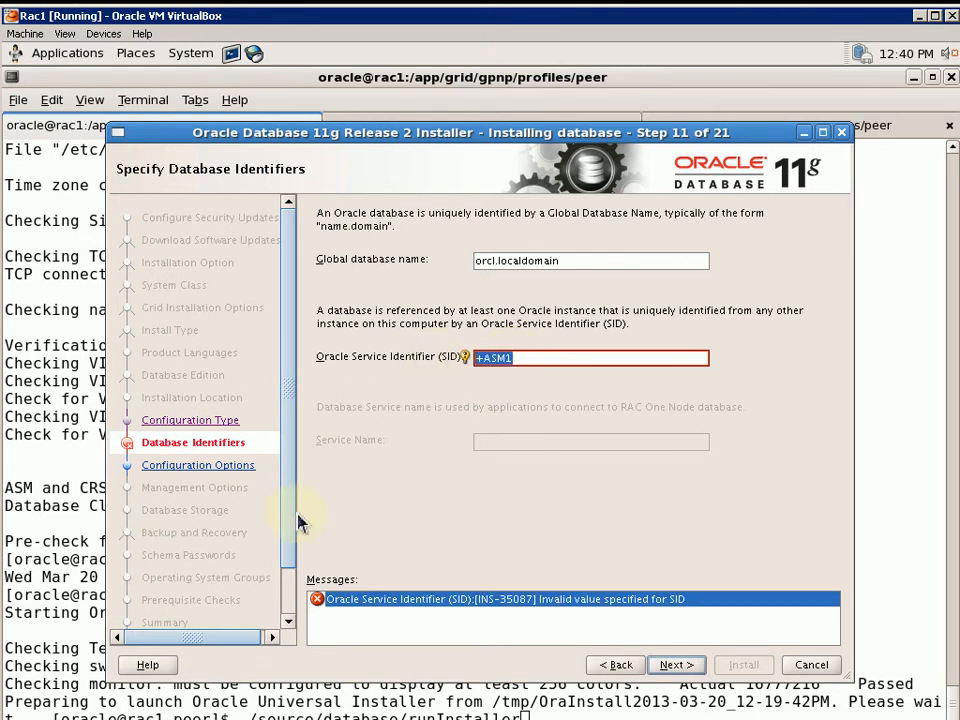
type("orcl")
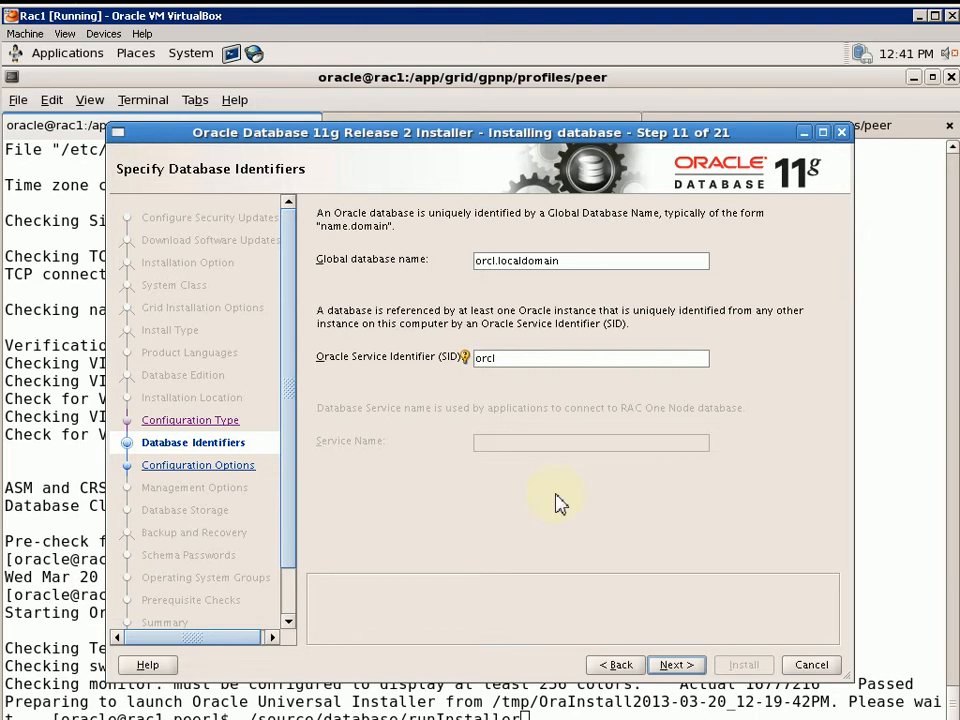
Change the global database name suffix from .localdomain to orcl.class and advance
left_click(490, 261)
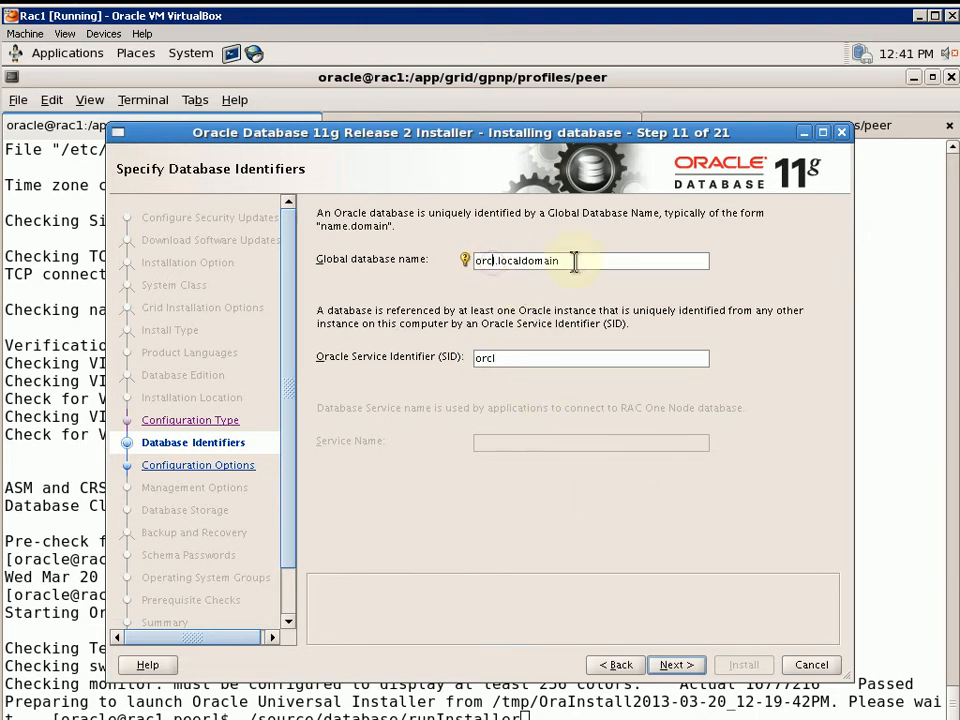
key("shift+End")
key("Delete")
type(".")
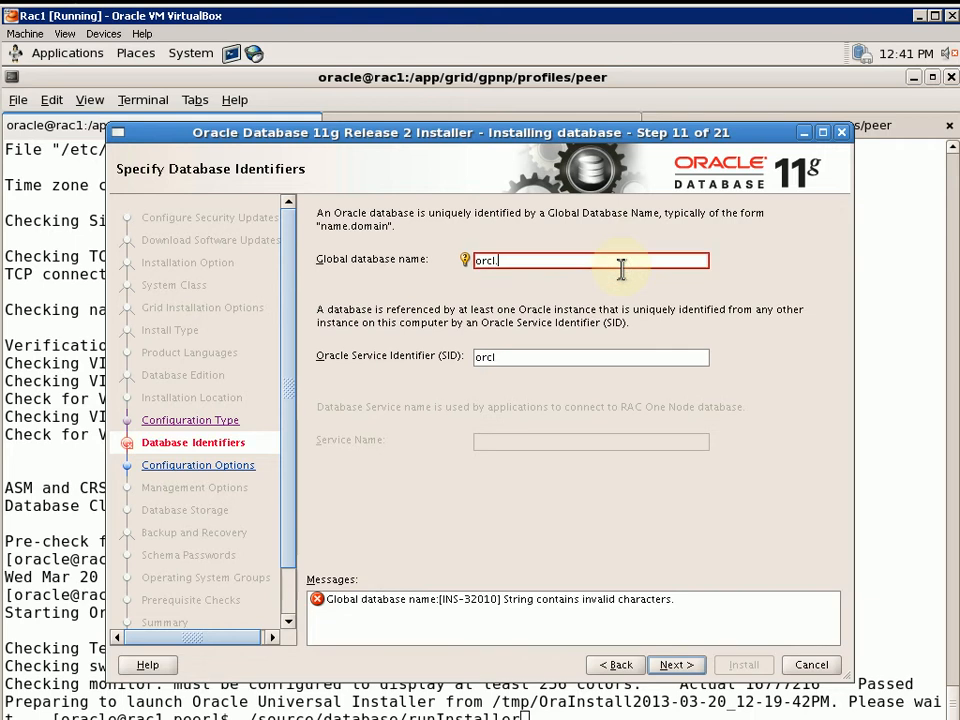
type("c")
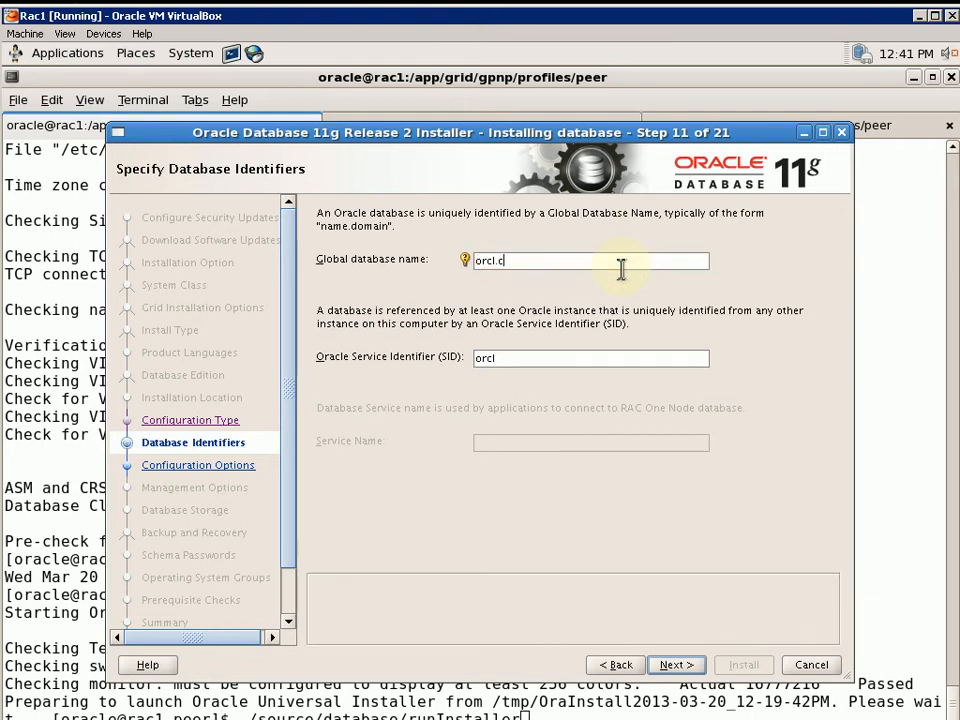
type("lass")
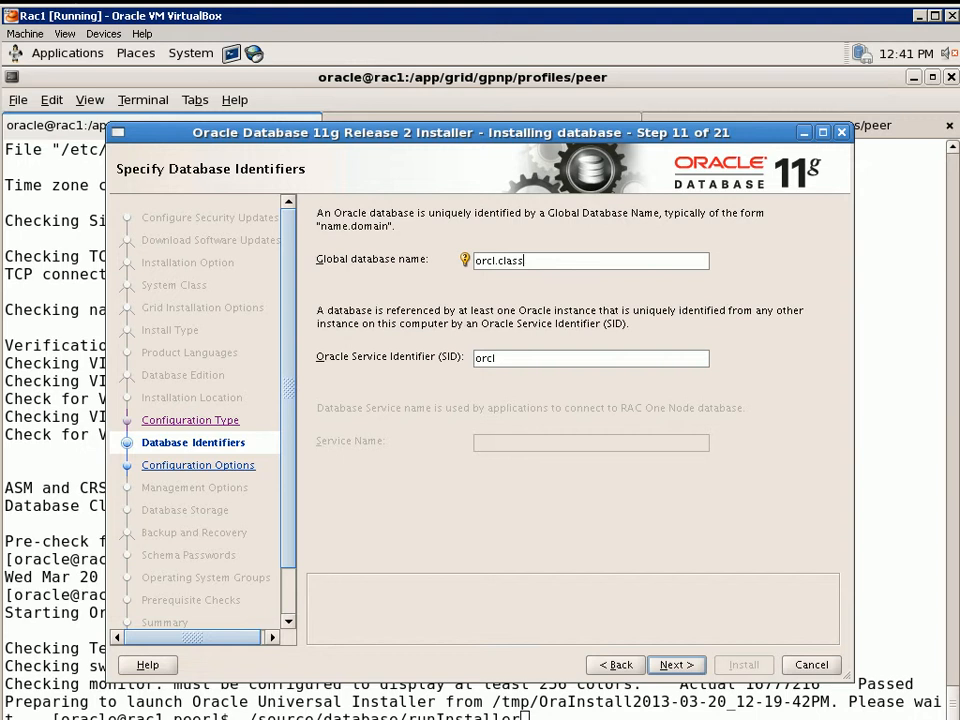
key("Return")
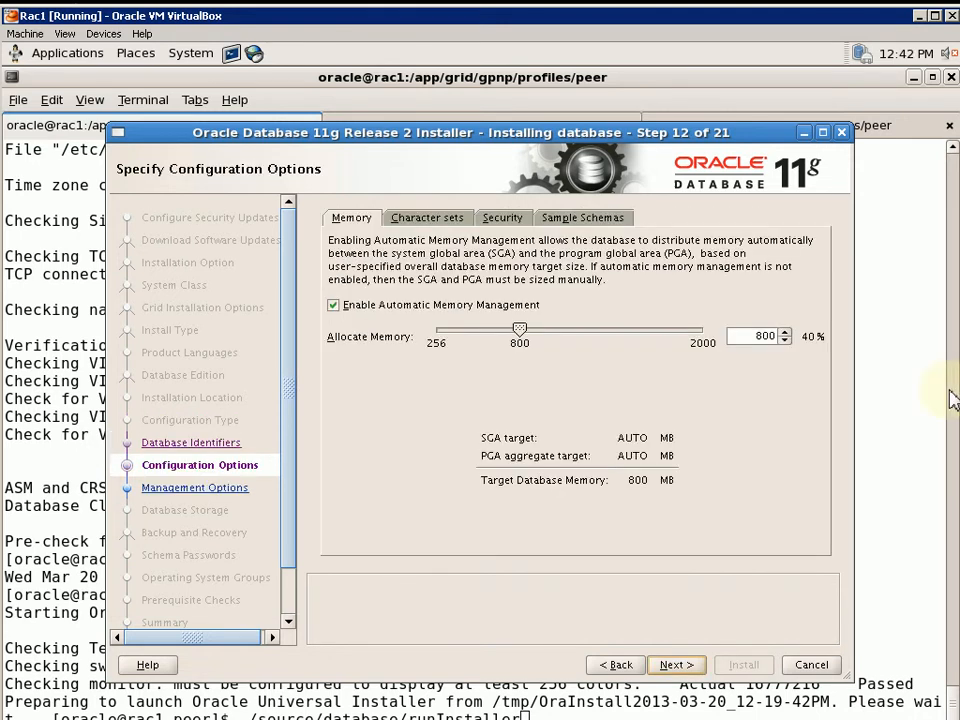
Lower the Allocate Memory slider from 800 MB to the 256 MB minimum
left_click(516, 329)
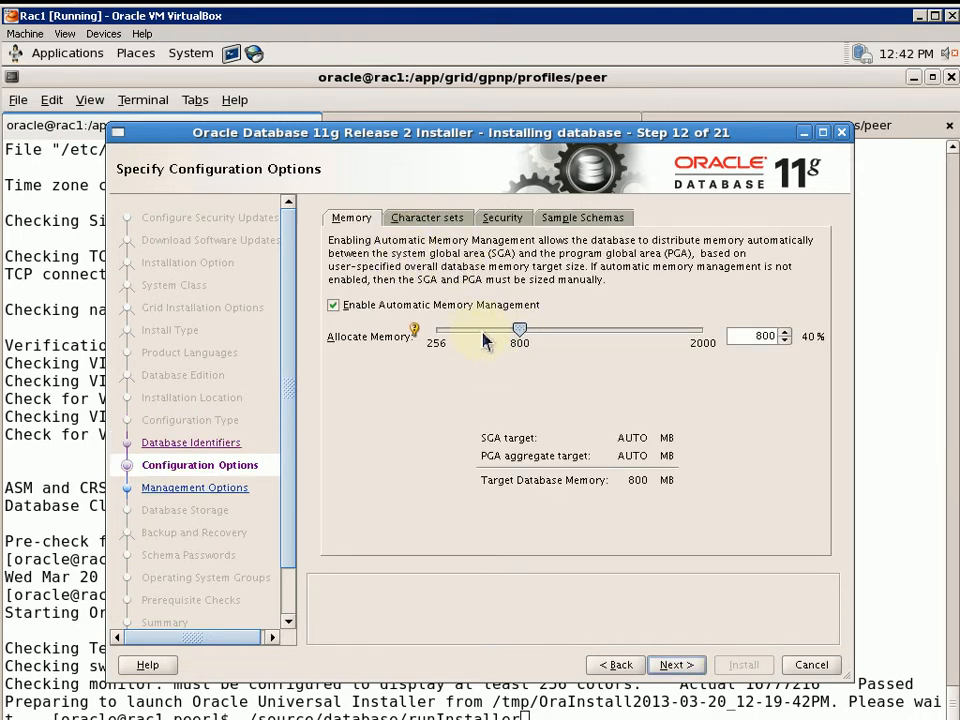
left_click_drag(524, 339, 435, 341)
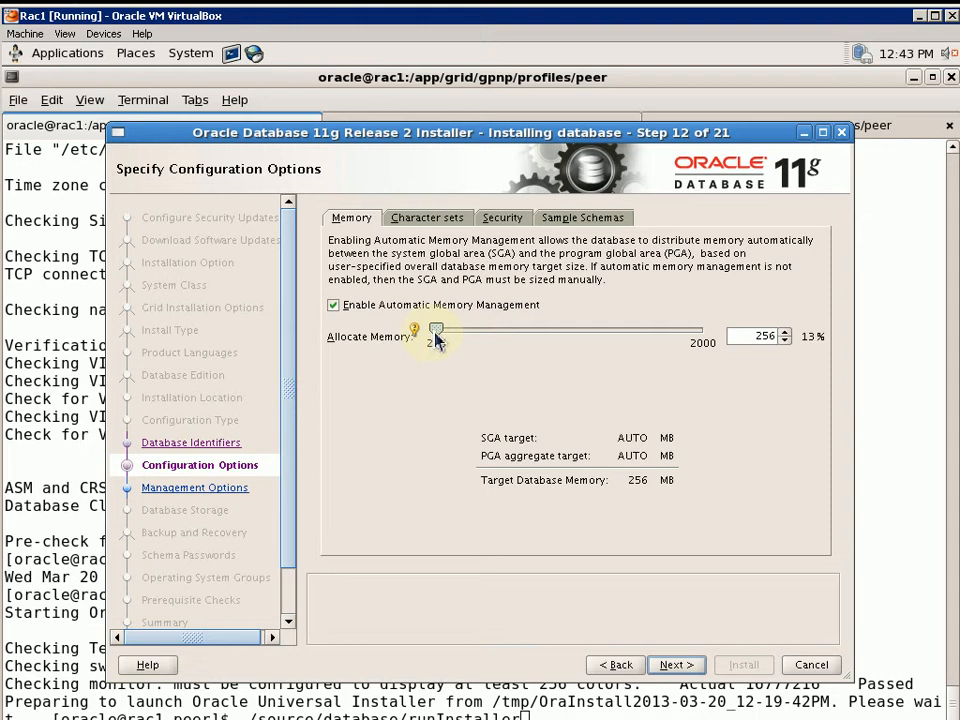
mouse_move(436, 341)
left_mouse_down()
mouse_move(450, 336)
mouse_move(437, 343)
left_mouse_up()
Review the Character sets, Security and Sample Schemas tabs, then continue to management options
left_click(442, 220)
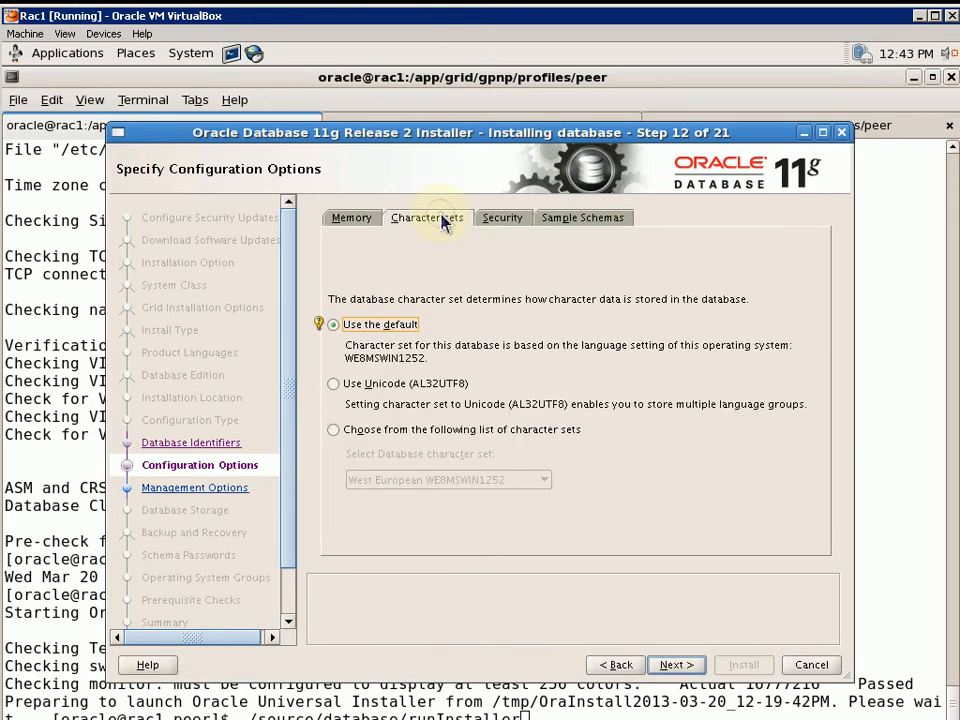
left_click(503, 222)
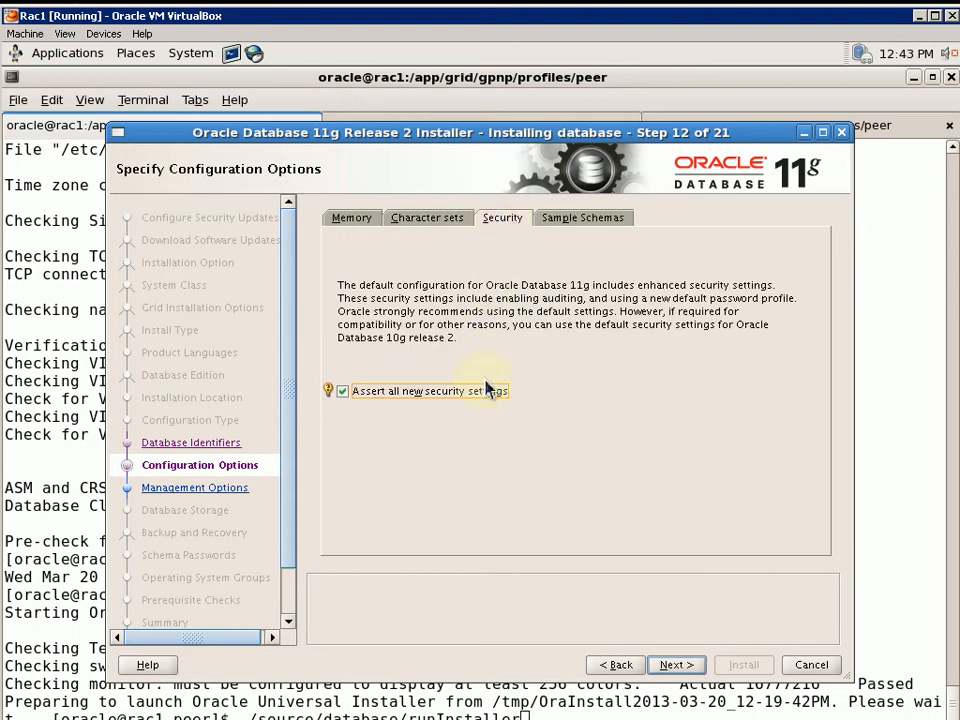
left_click(580, 220)
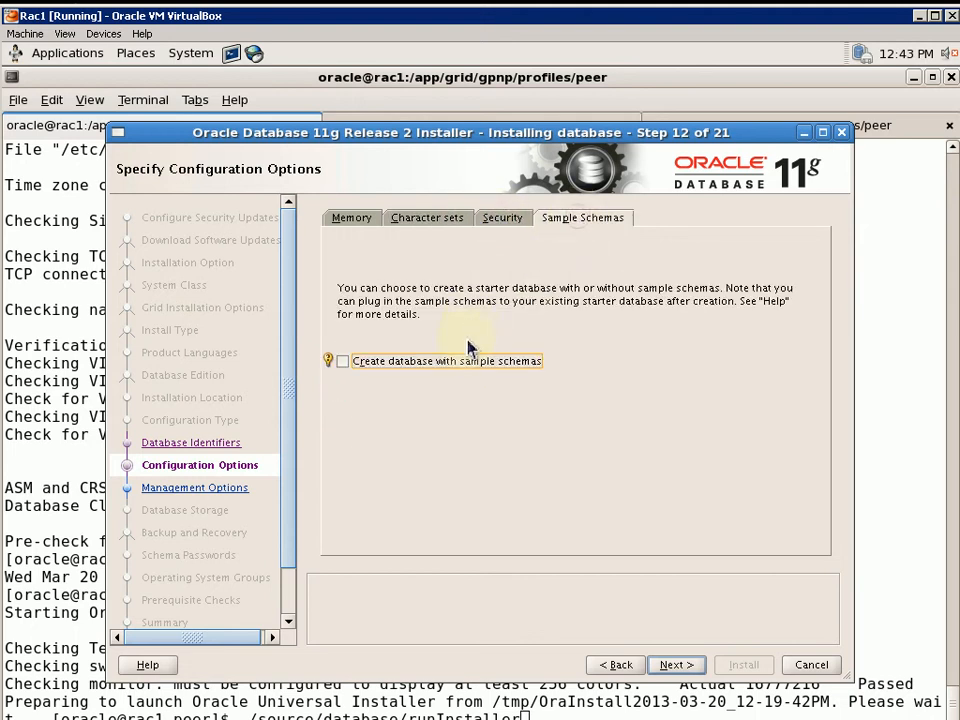
left_click(362, 220)
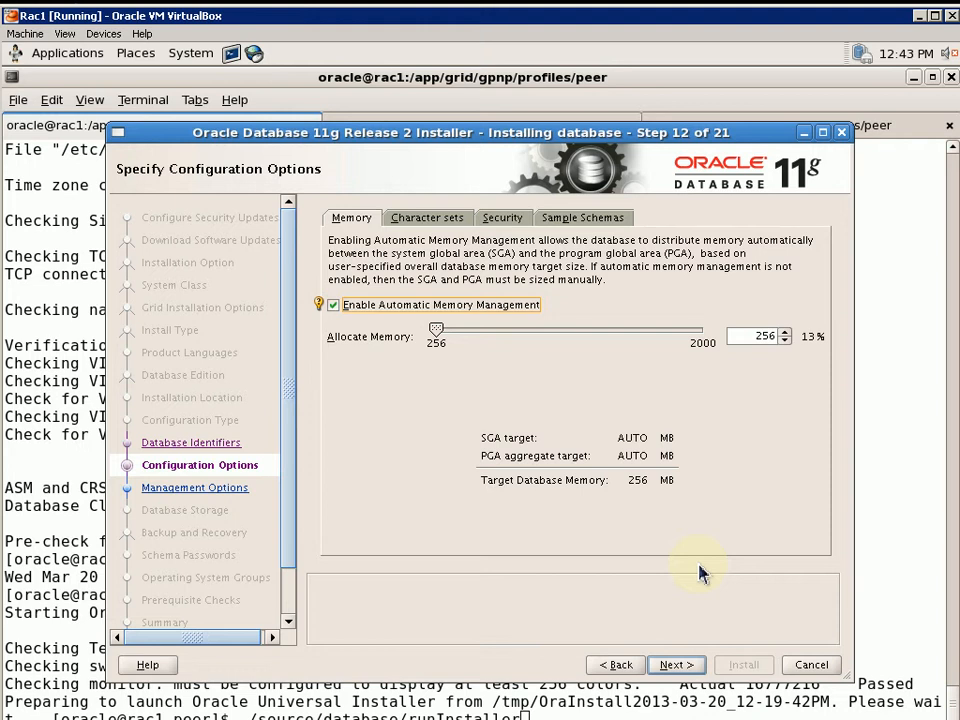
left_click(435, 334)
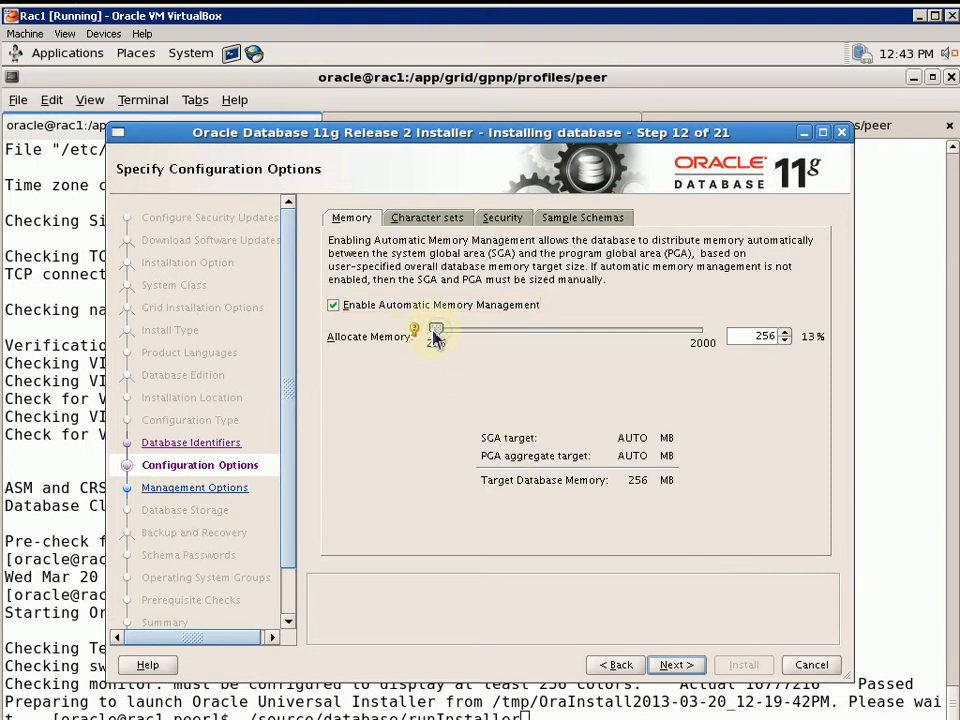
left_click(414, 330)
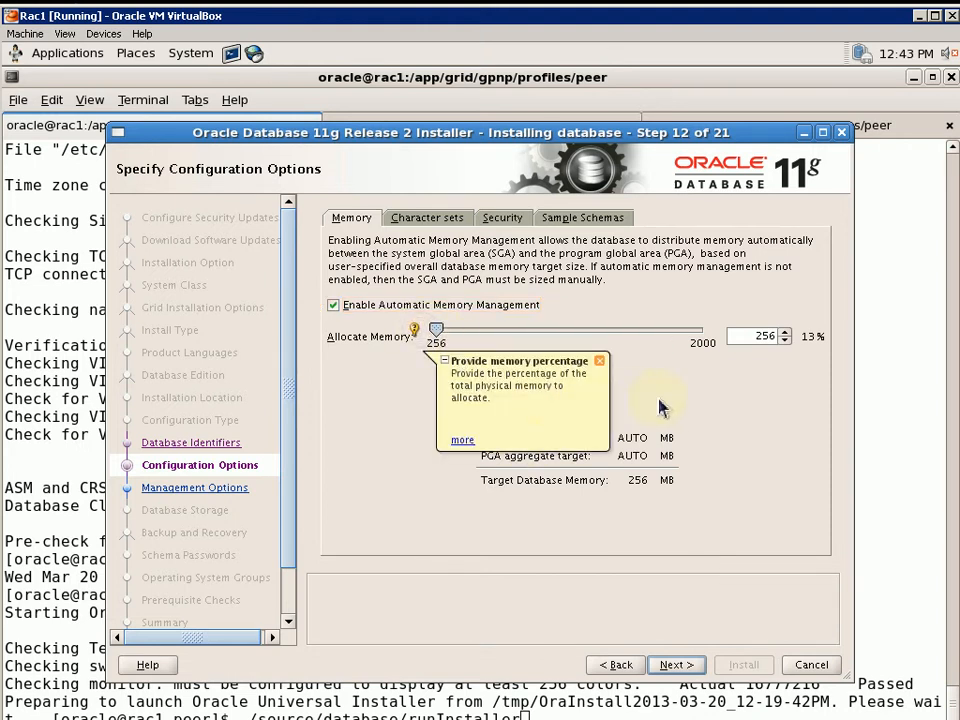
left_click(688, 666)
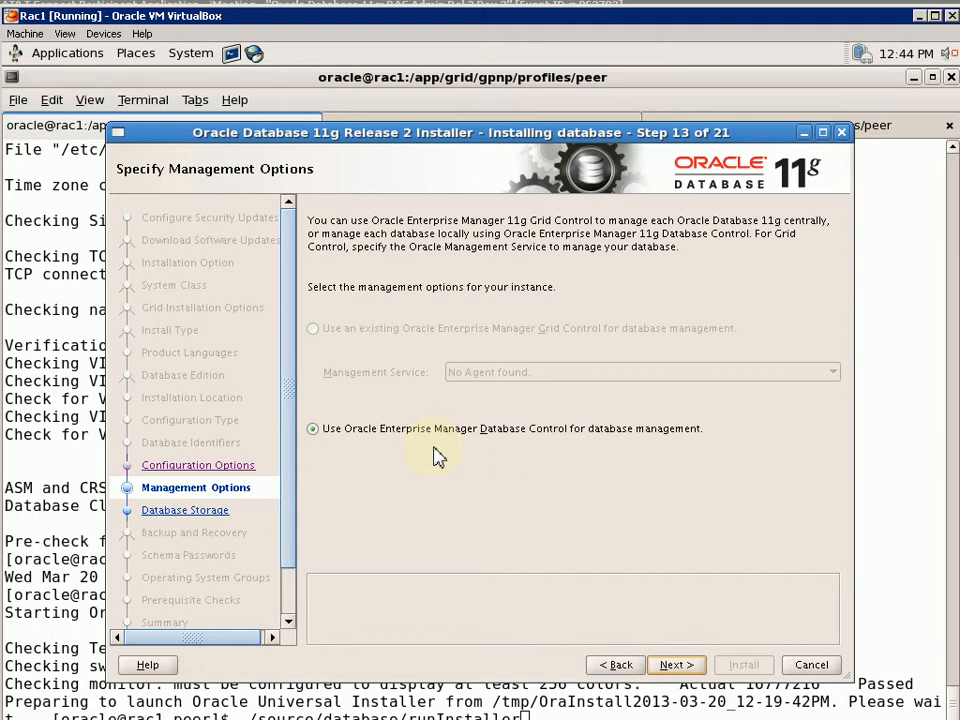
Keep Enterprise Manager Database Control selected and advance to the database storage options
left_click(383, 439)
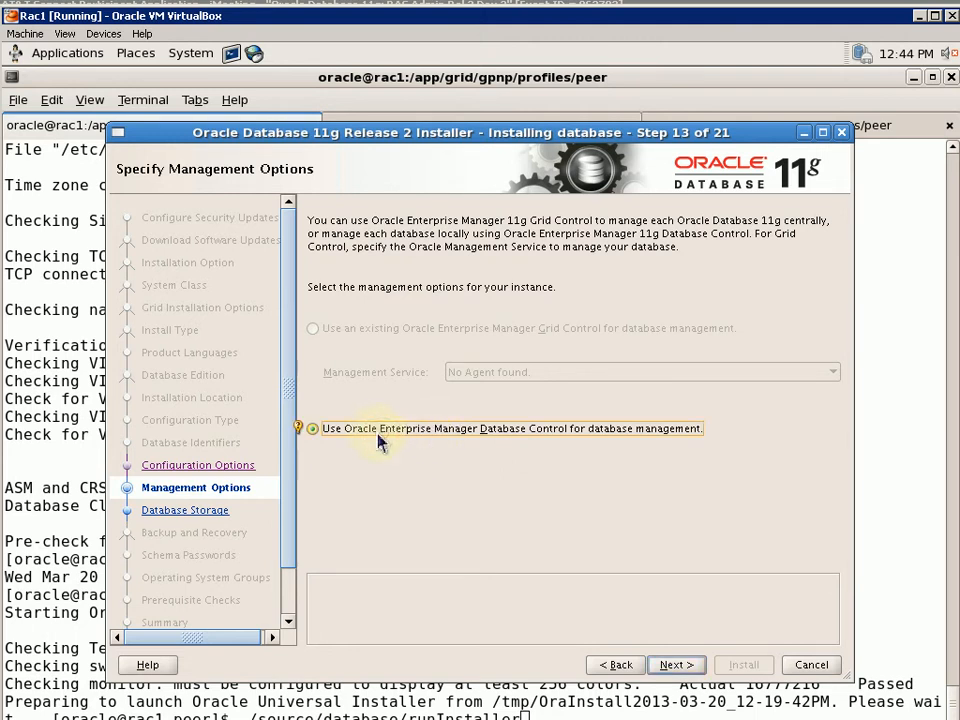
mouse_move(302, 432)
left_click(677, 665)
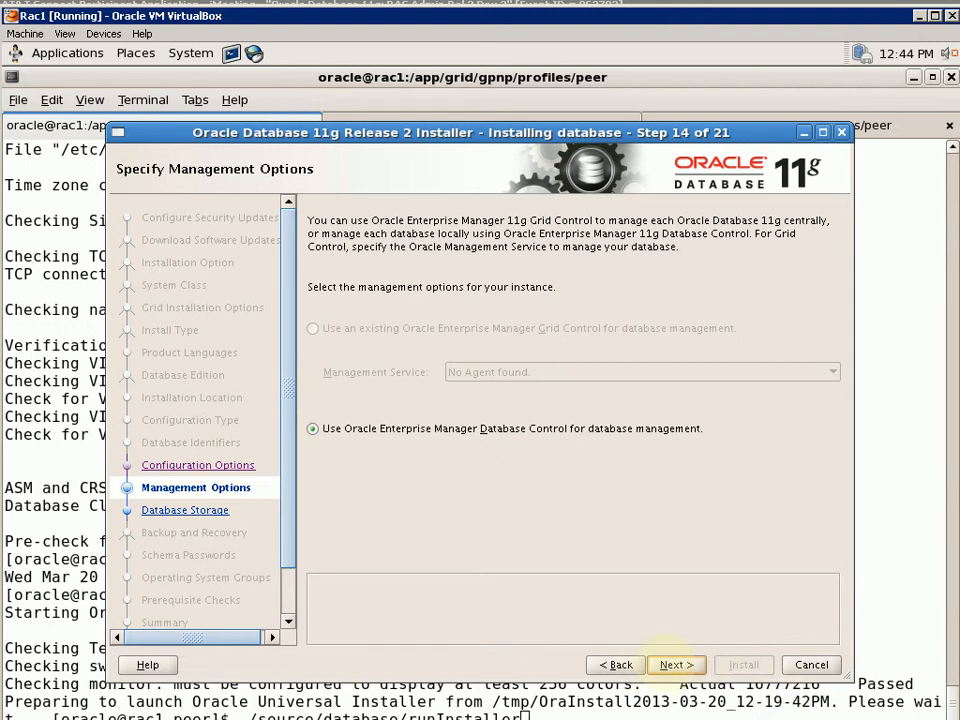
left_click(675, 664)
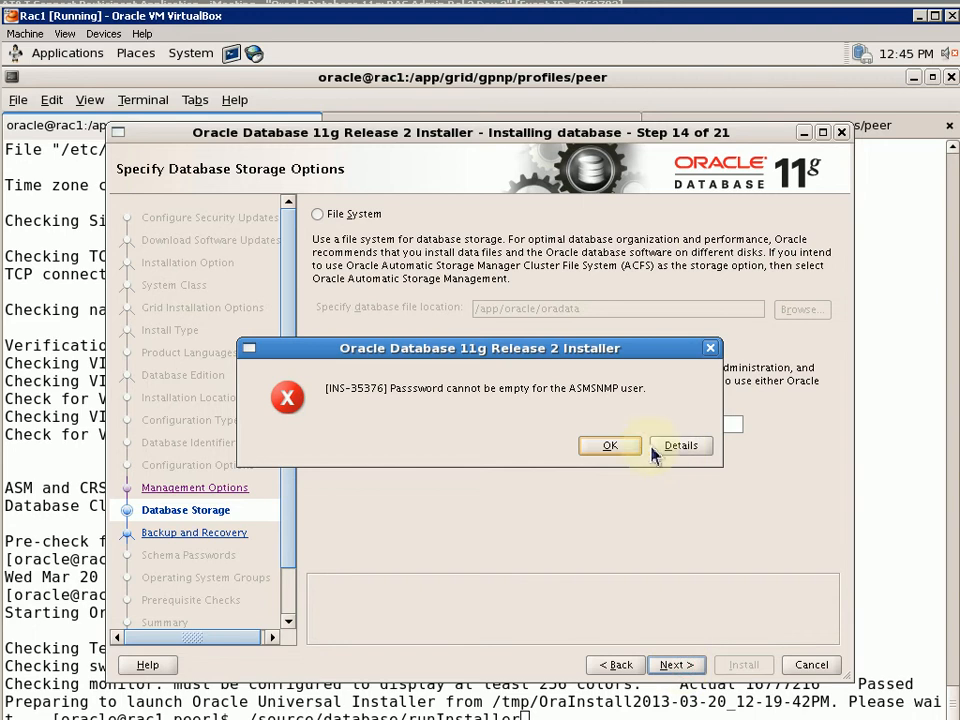
Dismiss the INS-35376 error, enter the ASMSNMP user password, and continue to recovery options
left_click(636, 449)
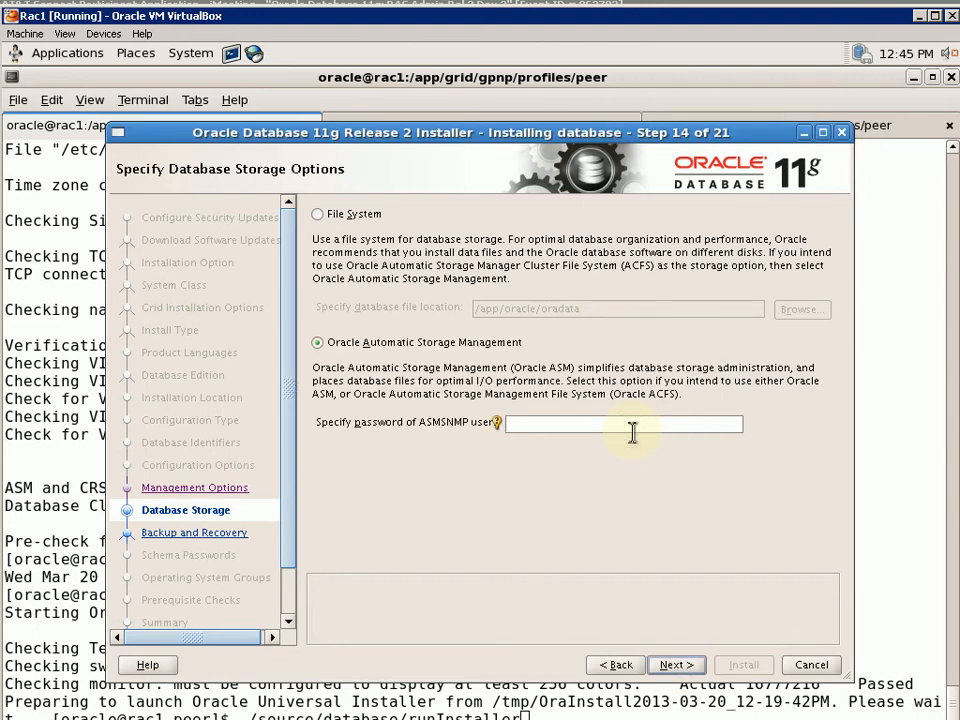
type("oracle1")
left_click(673, 666)
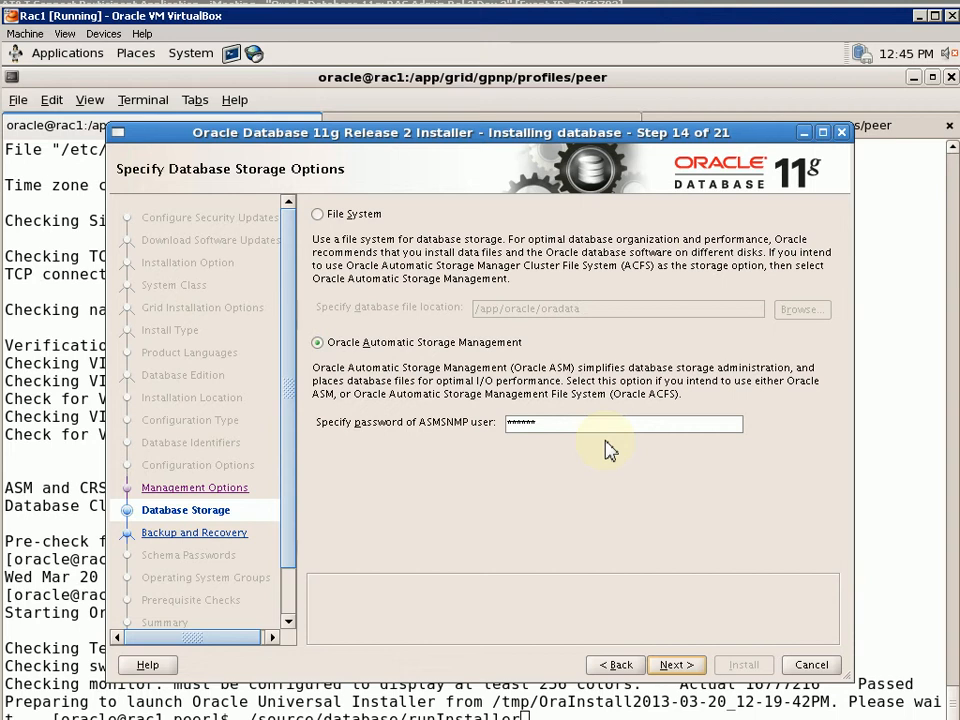
left_click(662, 666)
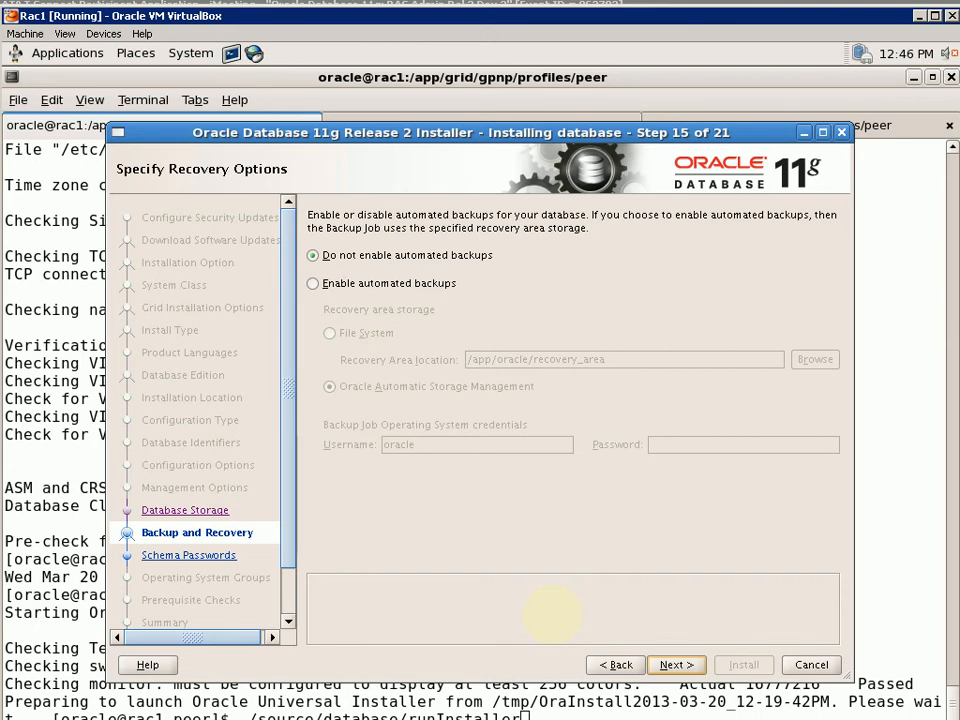
Choose the DATA disk group for database storage and proceed to the schema passwords
key("Return")
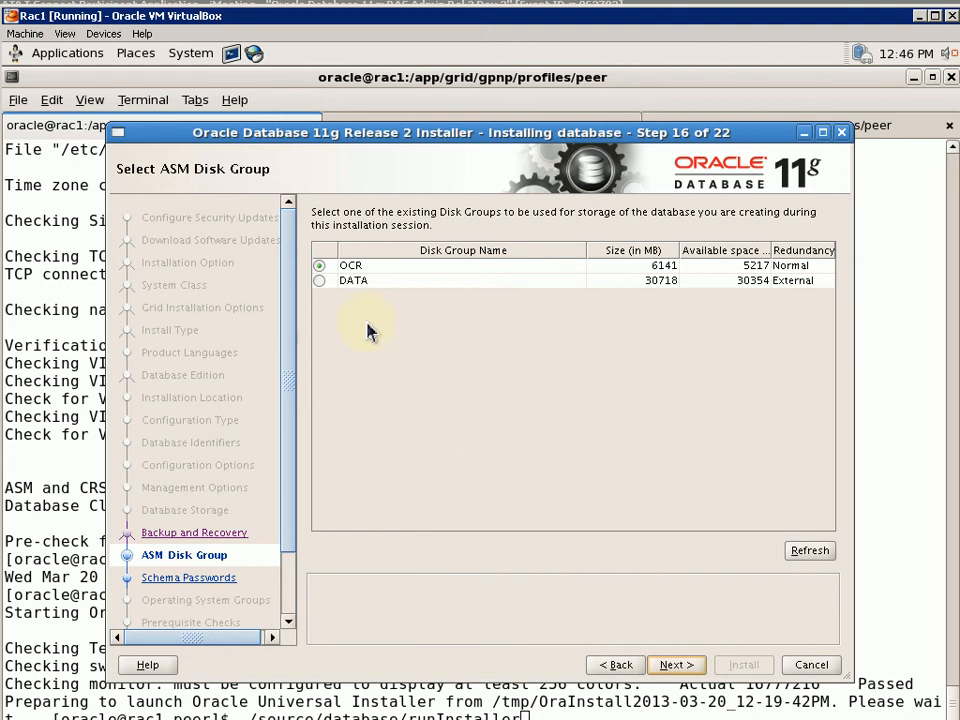
left_click(322, 285)
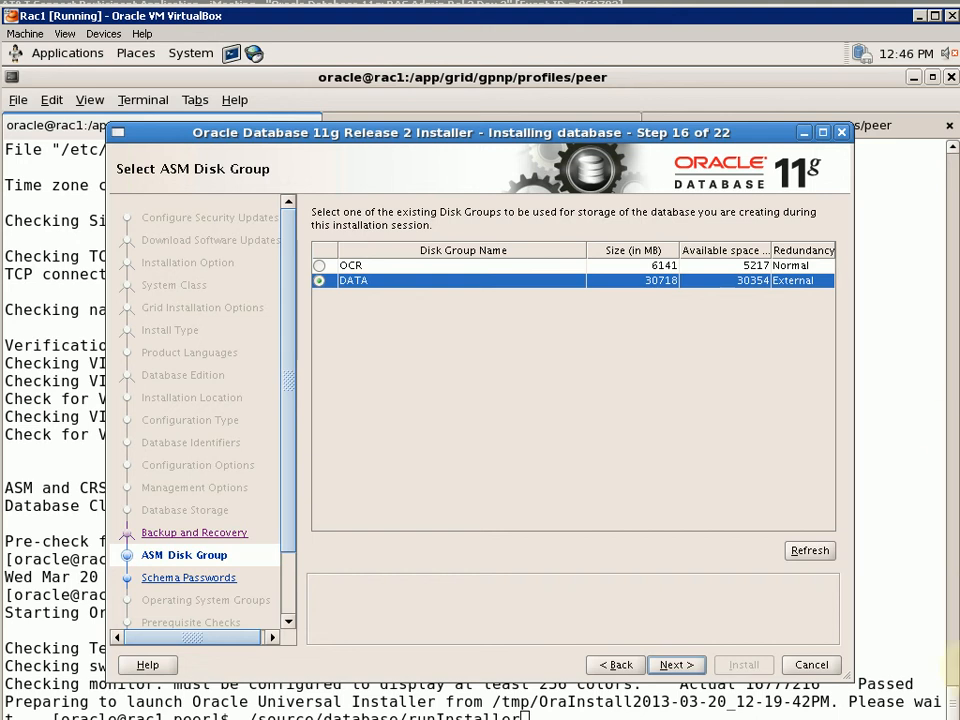
left_click(689, 666)
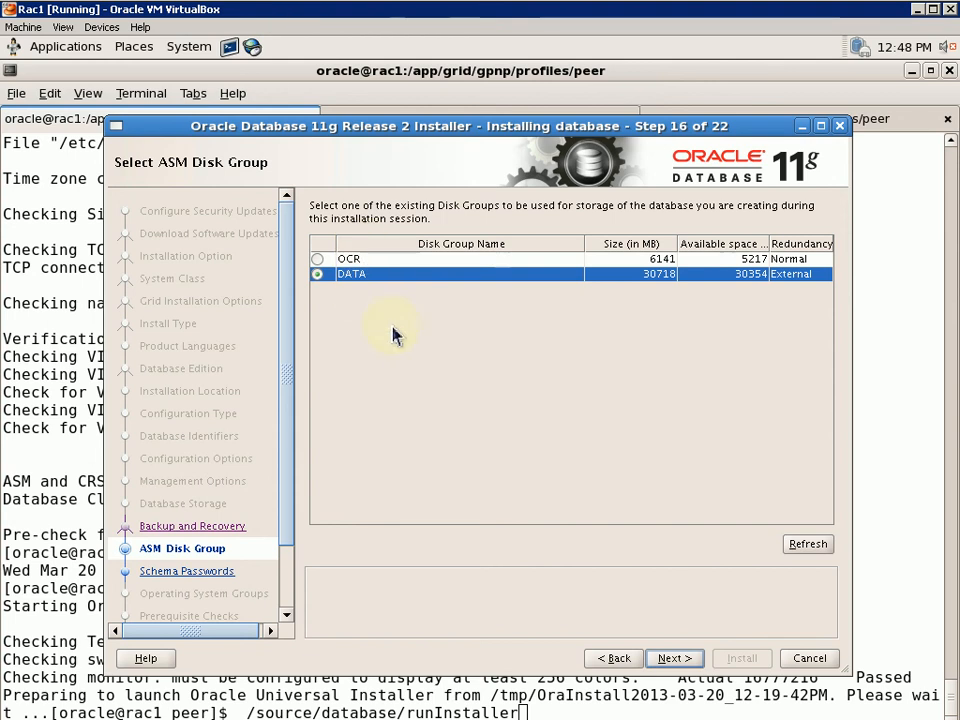
left_click(680, 659)
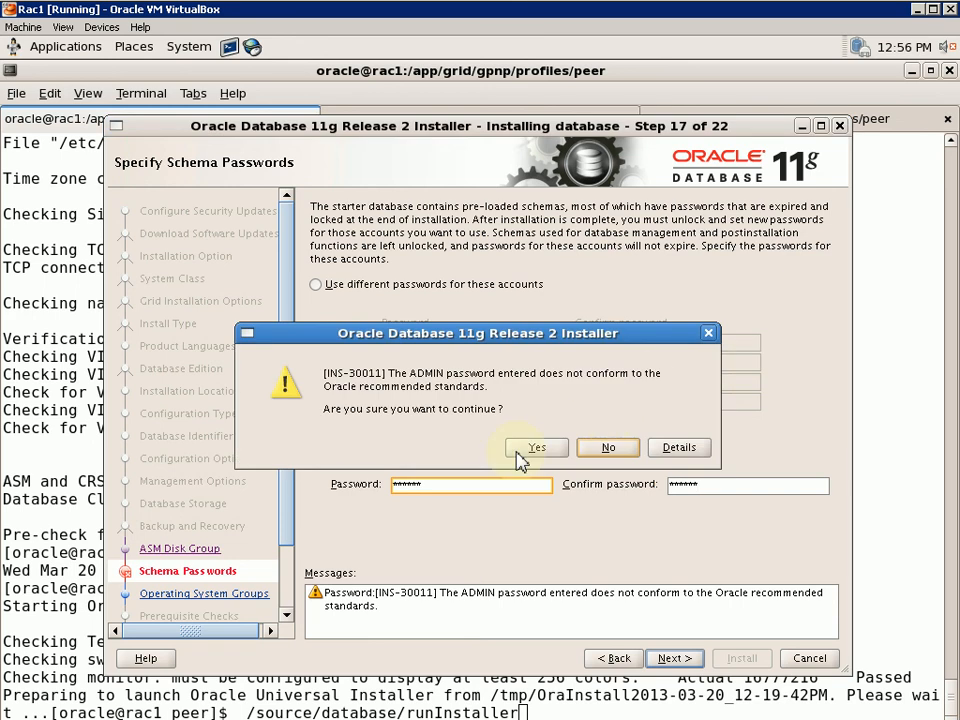
Accept the INS-30011 password warning and set the OSOPER group to dba
left_click(517, 453)
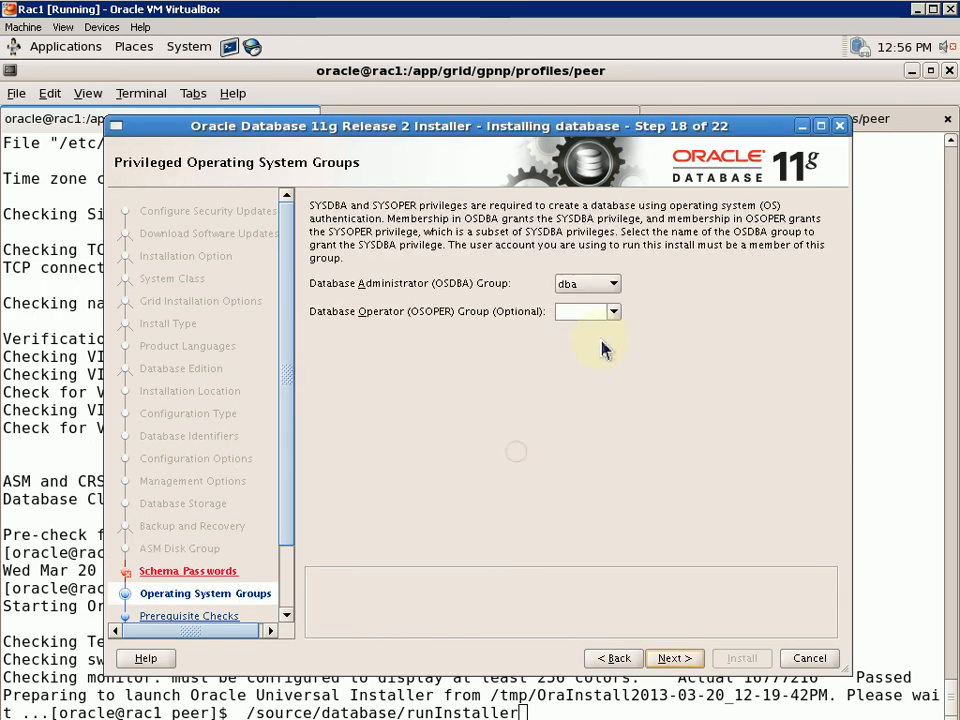
left_click(612, 313)
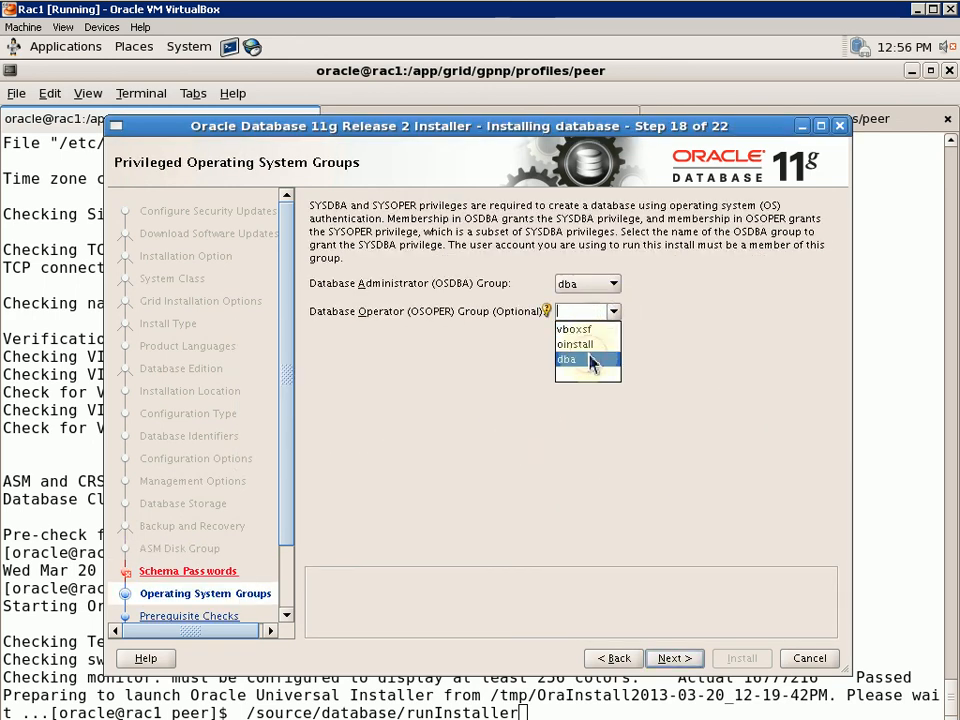
left_click(588, 359)
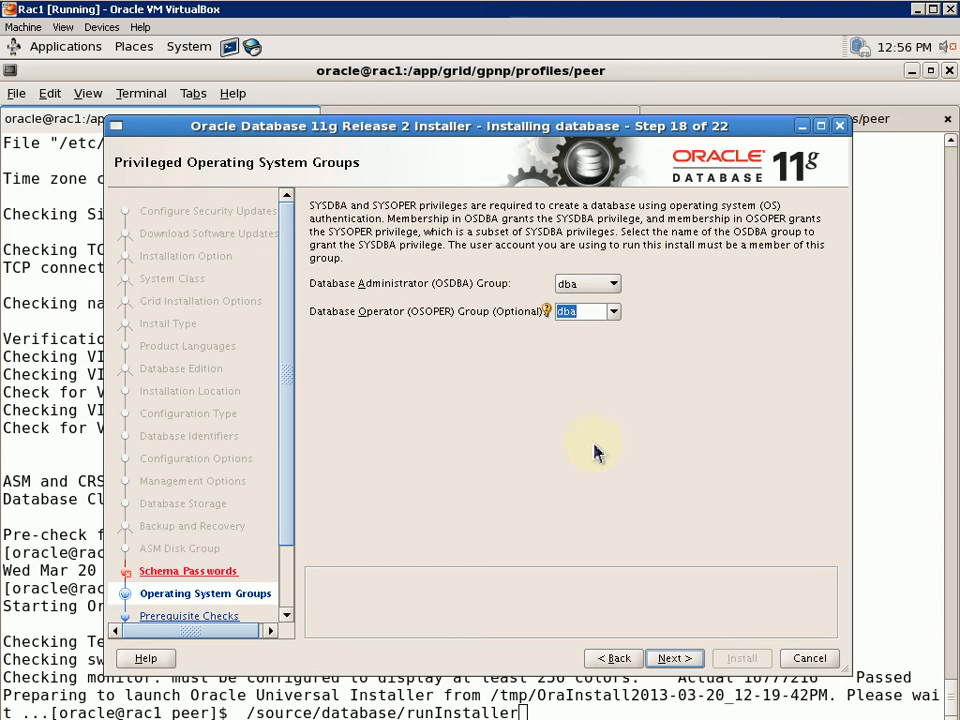
left_click(668, 656)
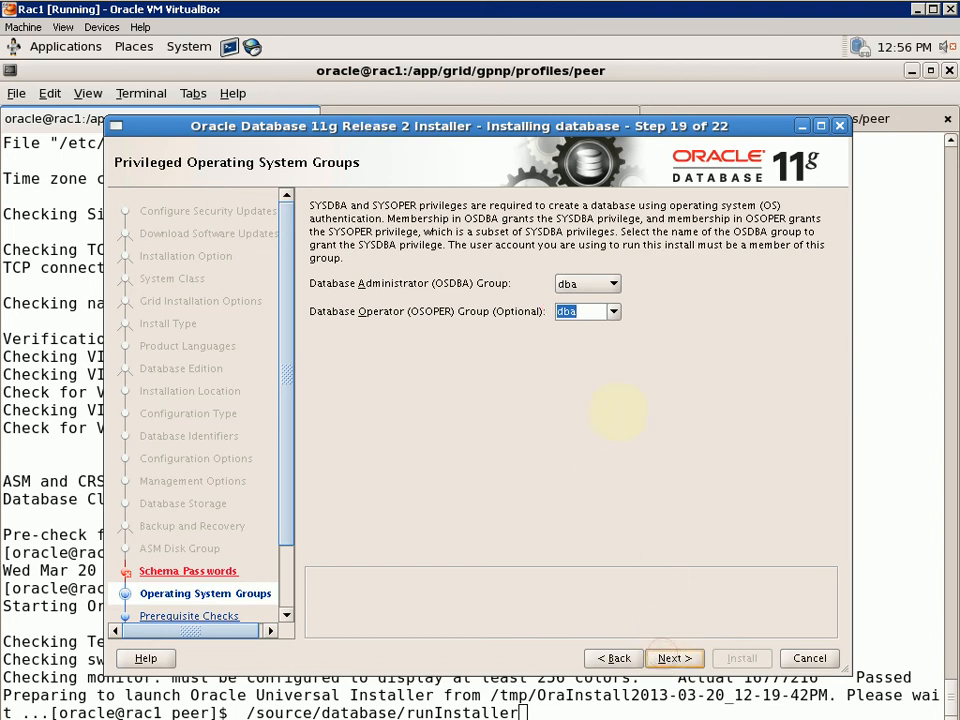